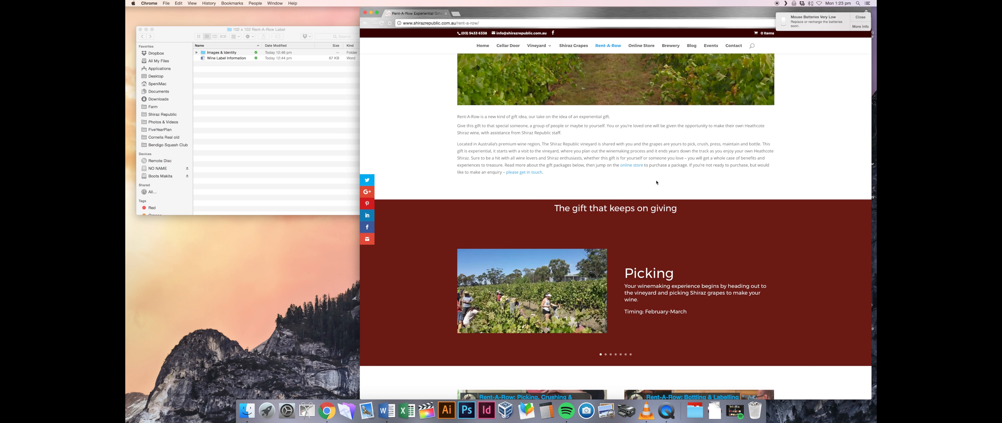
# - Scroll back to the top of the Rent-A-Row Experiential Gifts page, then start a new tab
pyautogui.scroll(5, 819, 191)
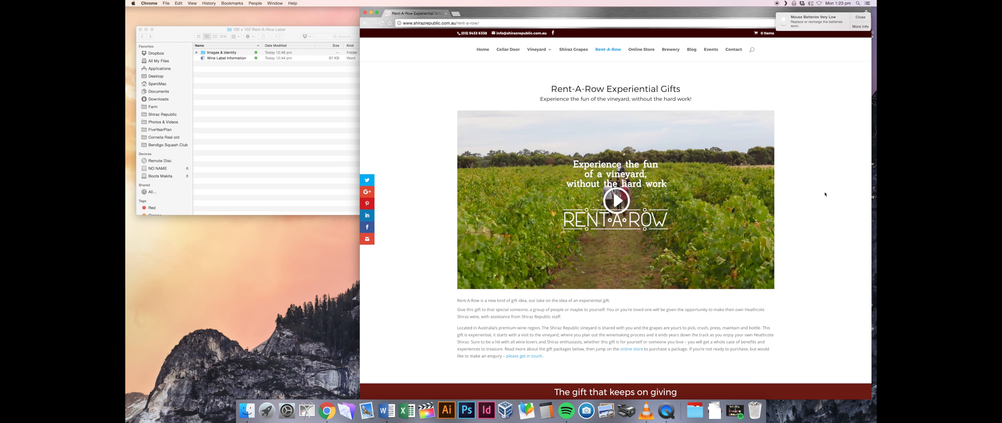
pyautogui.press('super+t')
# - Load canva.com in the new private tab
pyautogui.write('canva.com')
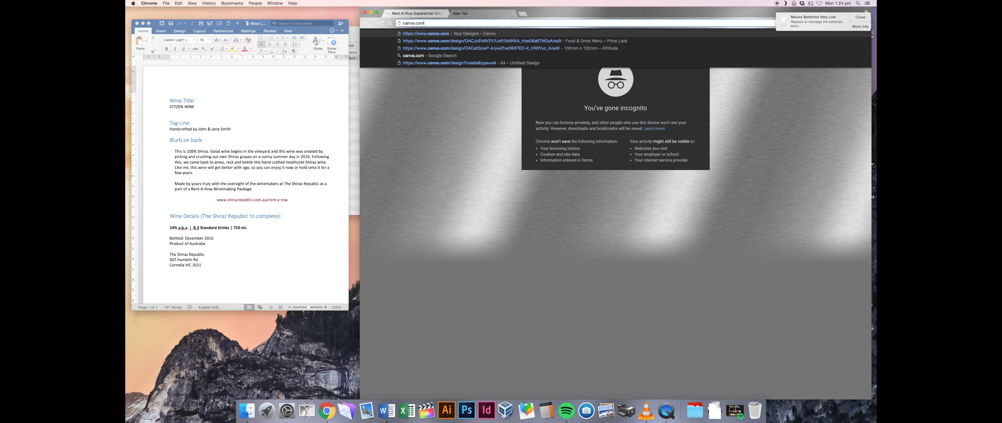
pyautogui.press('Return')
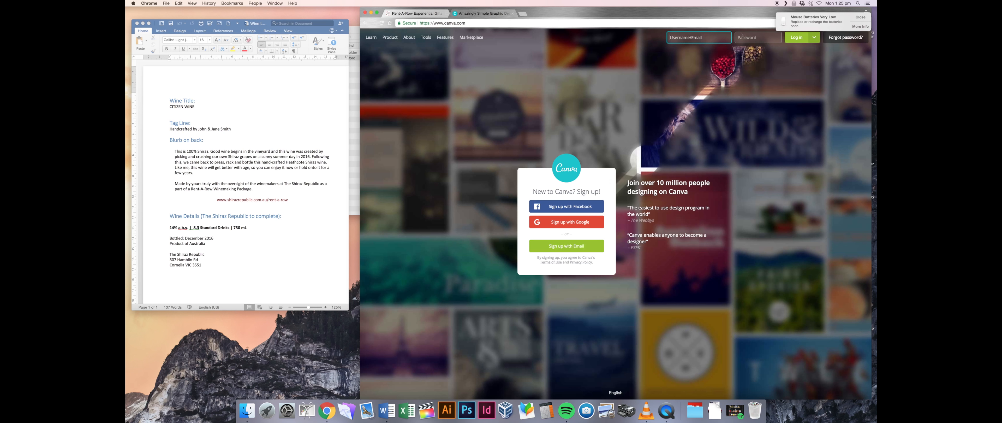
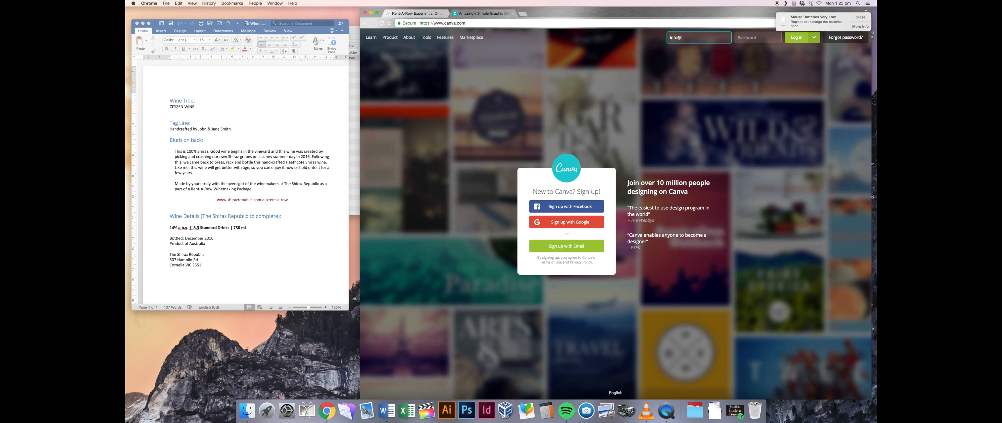
# - Sign in to the winery's Canva account with its email address and password
pyautogui.press('Tab')
pyautogui.press('Return')
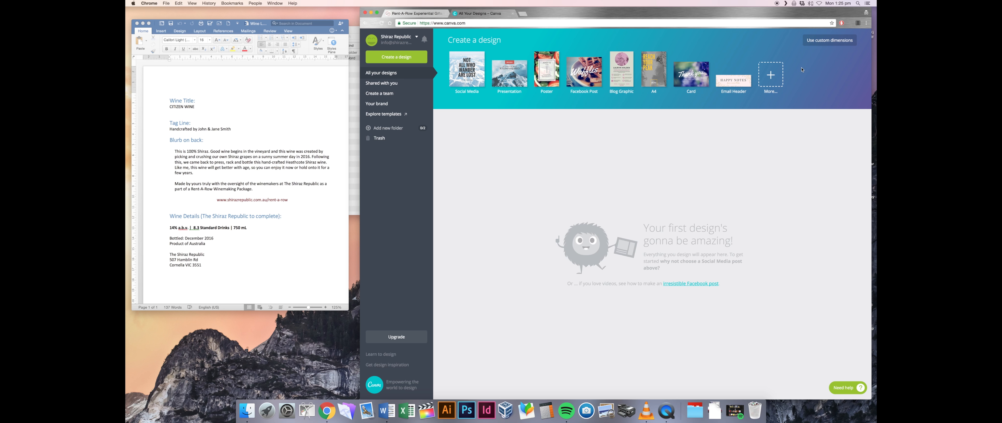
# - Create a blank custom design of 102 mm width by 102 mm height
pyautogui.click(829, 40)
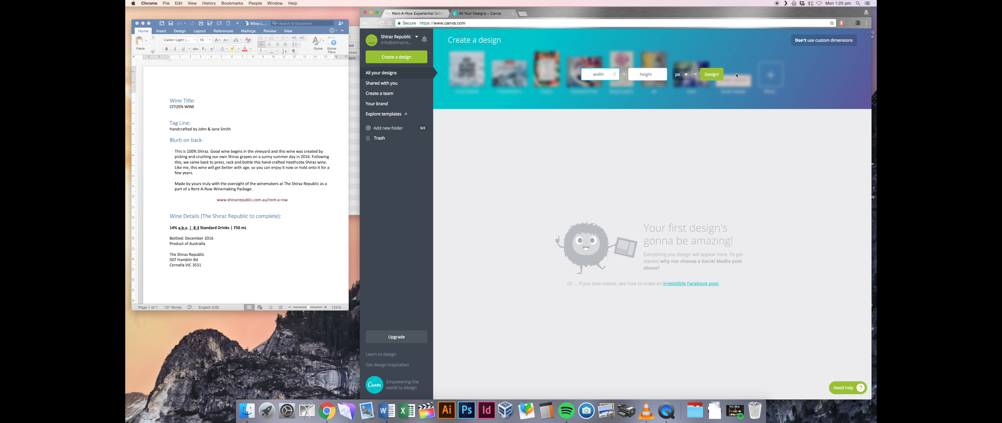
pyautogui.click(684, 76)
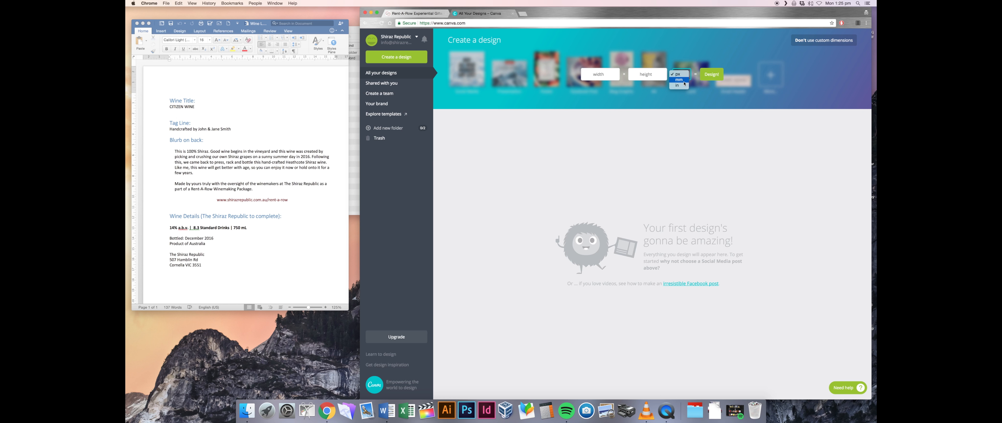
pyautogui.click(679, 80)
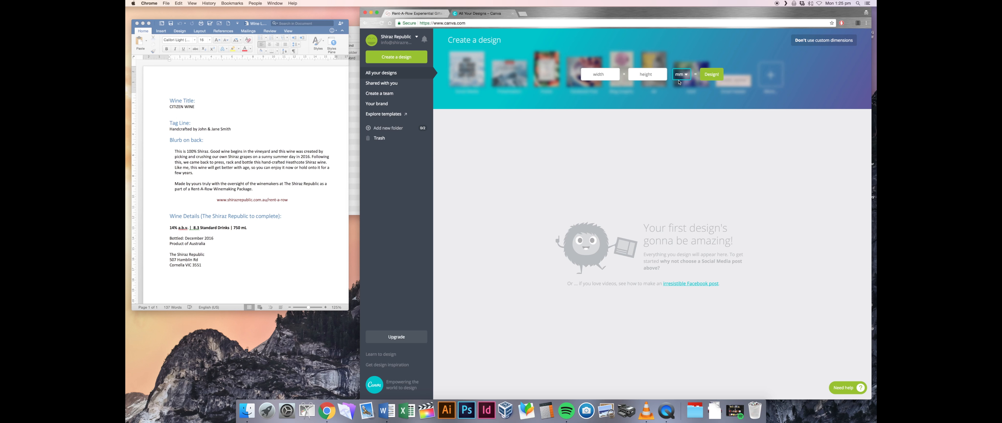
pyautogui.click(600, 76)
pyautogui.write('102')
pyautogui.click(647, 74)
pyautogui.write('102')
pyautogui.click(712, 75)
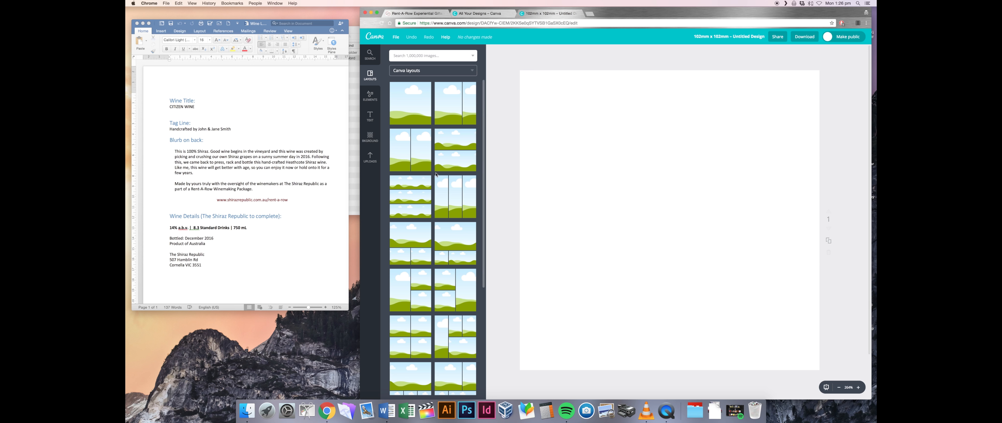
pyautogui.scroll(-10, 441, 179)
pyautogui.scroll(-10, 441, 179)
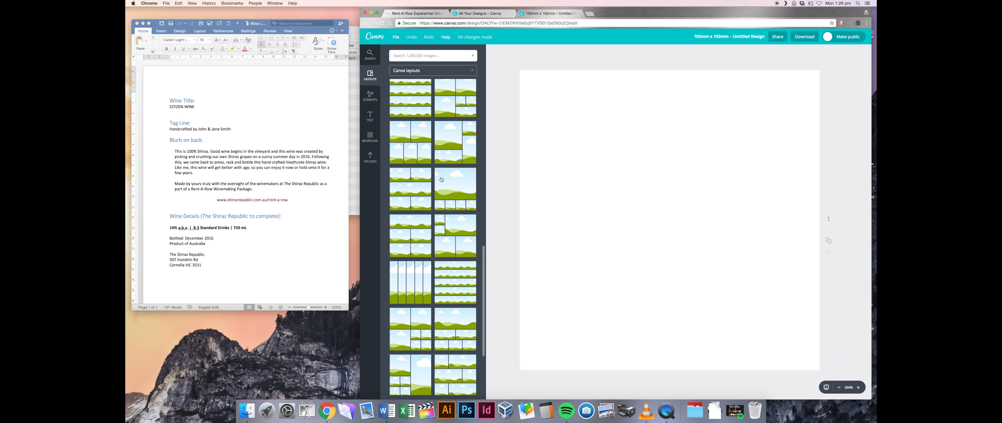
pyautogui.scroll(20, 427, 131)
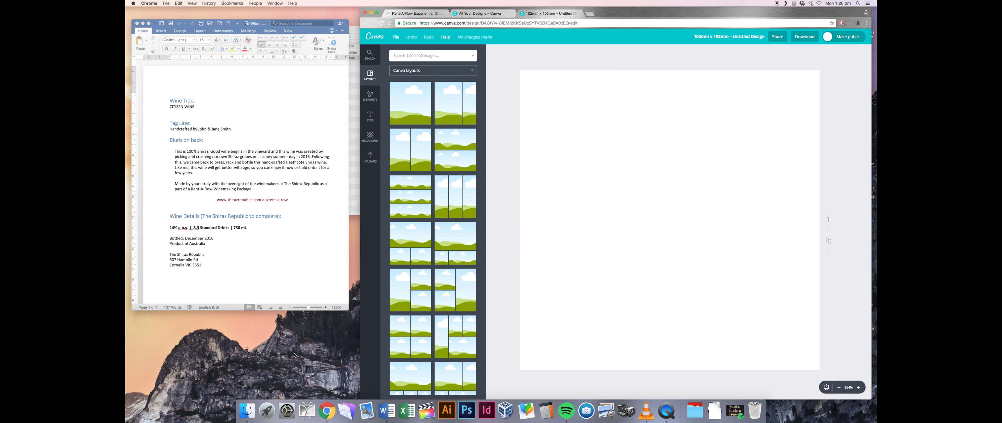
pyautogui.click(247, 409)
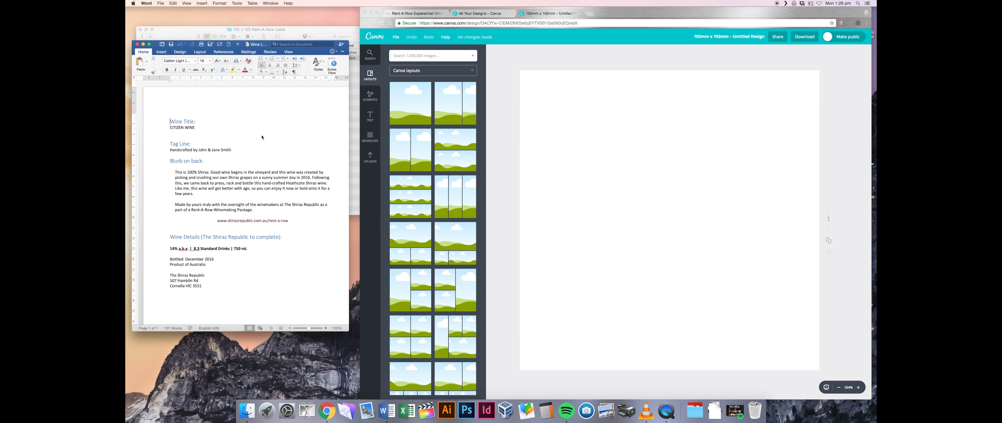
# - Upload Bedford-Sunshine.jpg and the other Images & Identity photos into Canva's uploads
pyautogui.doubleClick(222, 52)
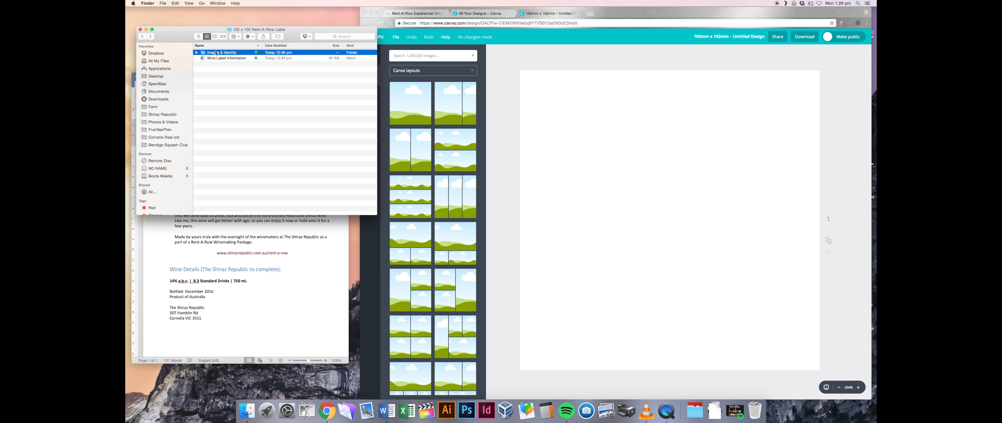
pyautogui.click(221, 59)
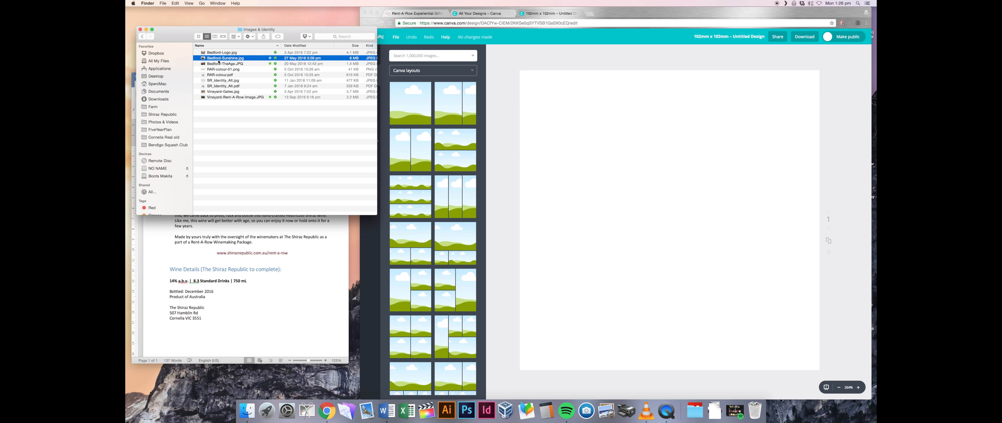
pyautogui.moveTo(212, 60); pyautogui.dragTo(561, 95)
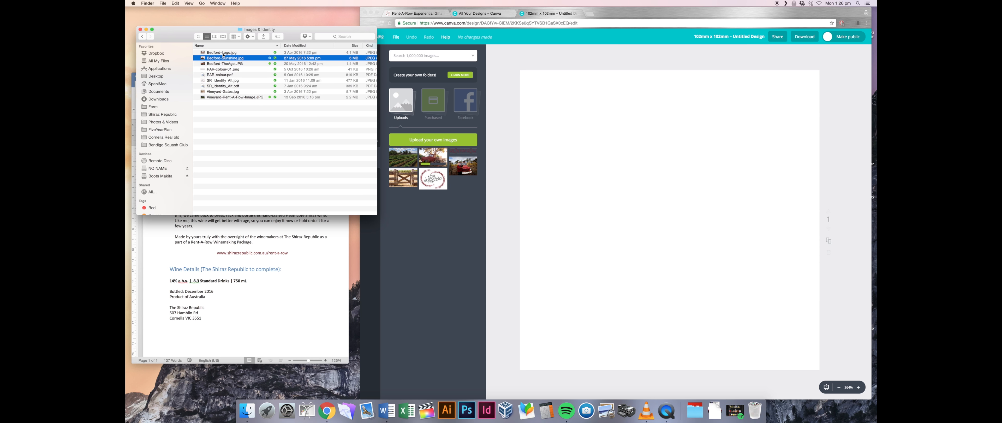
pyautogui.moveTo(225, 61); pyautogui.dragTo(479, 130)
pyautogui.click(486, 232)
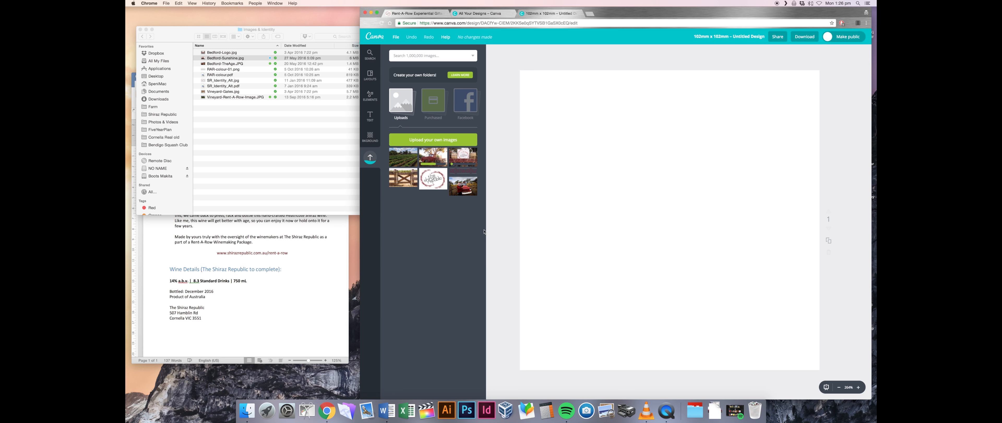
# - Place the wooden gate photo at the page top, stretch it, and expand its crop
pyautogui.moveTo(405, 181); pyautogui.dragTo(670, 171)
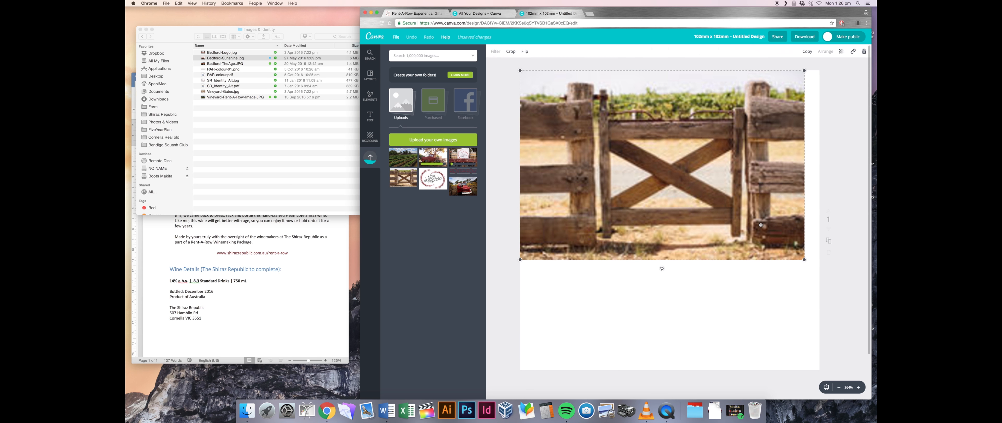
pyautogui.moveTo(821, 269); pyautogui.dragTo(820, 269)
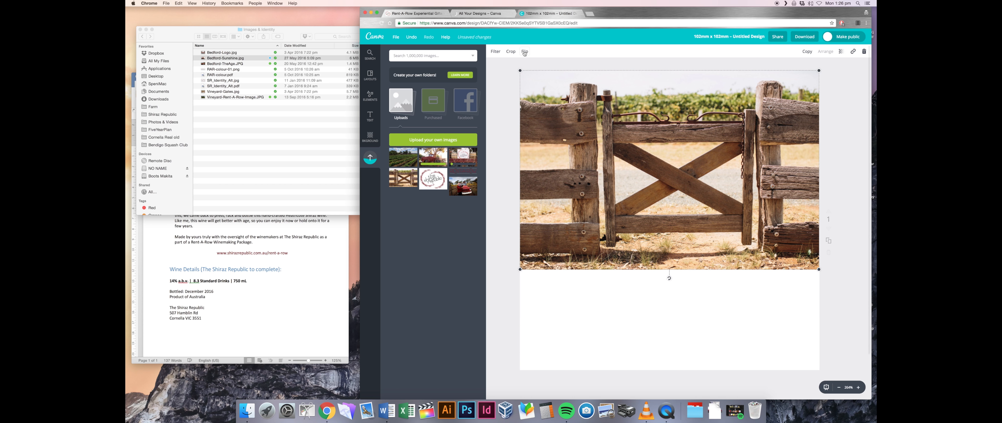
pyautogui.doubleClick(664, 139)
pyautogui.moveTo(595, 119); pyautogui.dragTo(560, 82)
pyautogui.moveTo(742, 220); pyautogui.dragTo(796, 256)
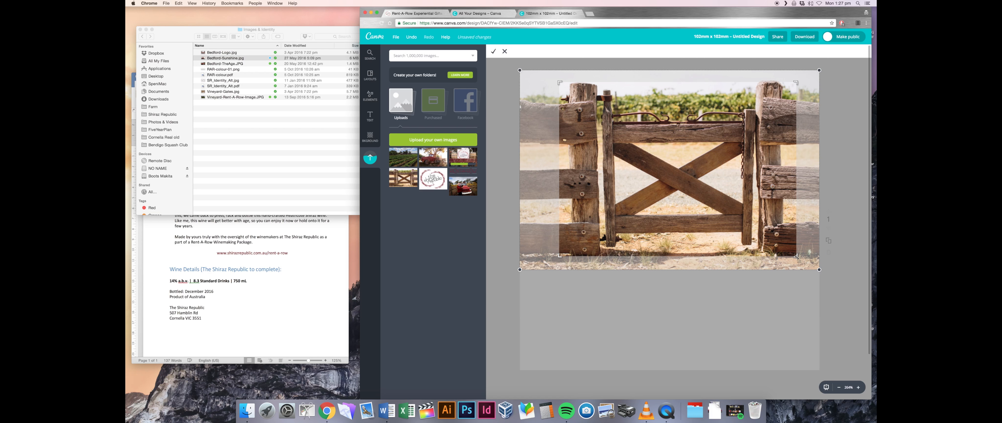
pyautogui.moveTo(795, 82); pyautogui.dragTo(800, 79)
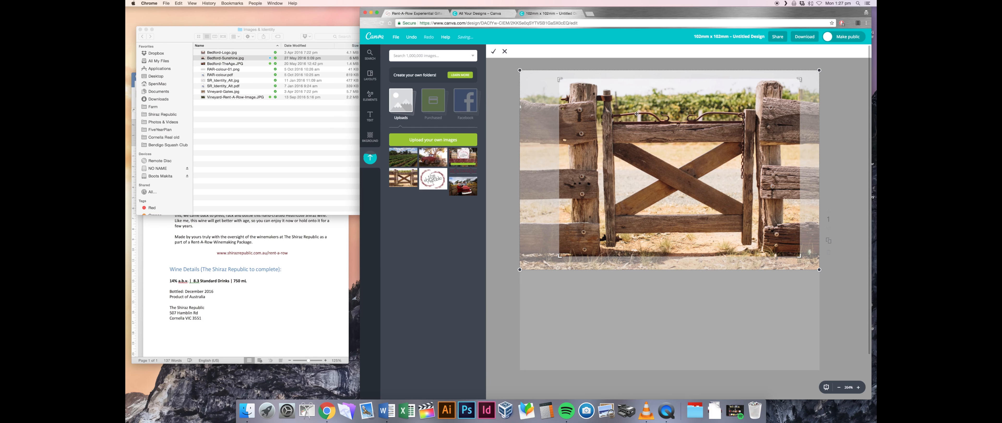
pyautogui.click(493, 51)
# - Move and enlarge the gate photo at the top, then delete it from the label
pyautogui.moveTo(728, 168); pyautogui.dragTo(690, 159)
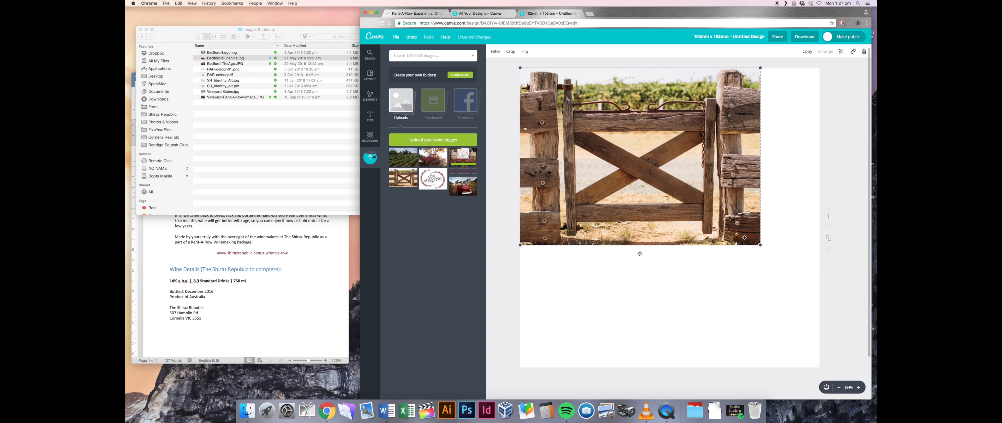
pyautogui.moveTo(761, 246); pyautogui.dragTo(829, 280)
pyautogui.moveTo(604, 178); pyautogui.dragTo(603, 160)
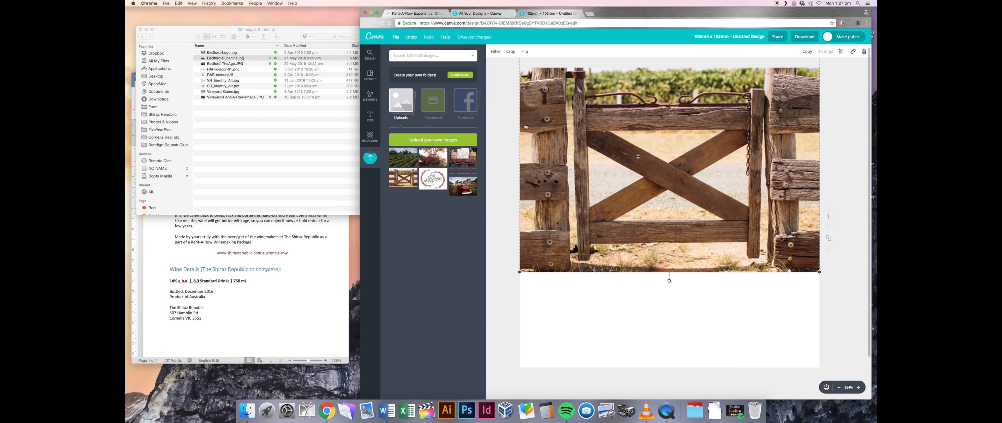
pyautogui.press('Delete')
# - Place and size the red-truck vineyard photo at the top, widening its crop left and up
pyautogui.moveTo(454, 173); pyautogui.dragTo(670, 159)
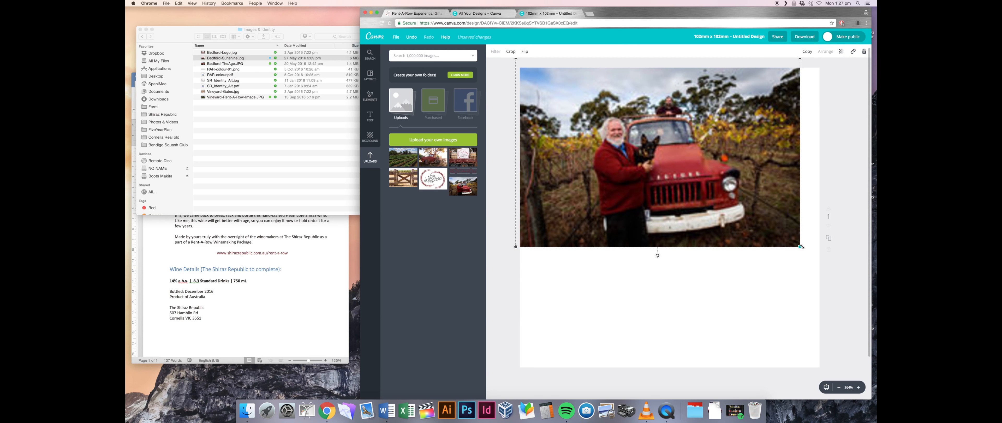
pyautogui.moveTo(801, 249); pyautogui.dragTo(823, 257)
pyautogui.scroll(1, 740, 182)
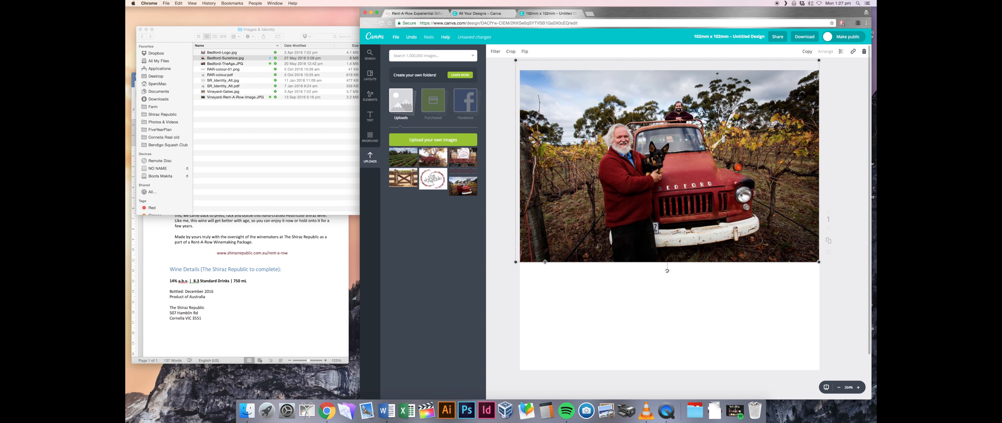
pyautogui.moveTo(516, 262); pyautogui.dragTo(520, 259)
pyautogui.moveTo(666, 147); pyautogui.dragTo(750, 98)
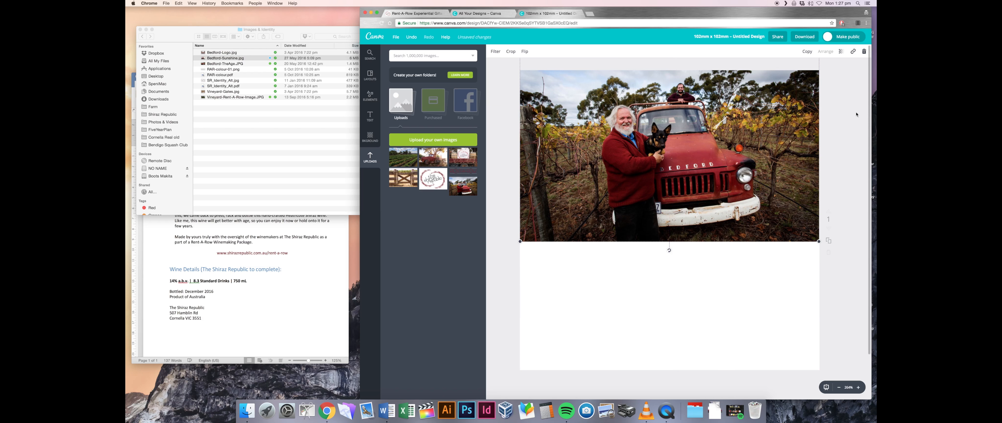
pyautogui.click(511, 51)
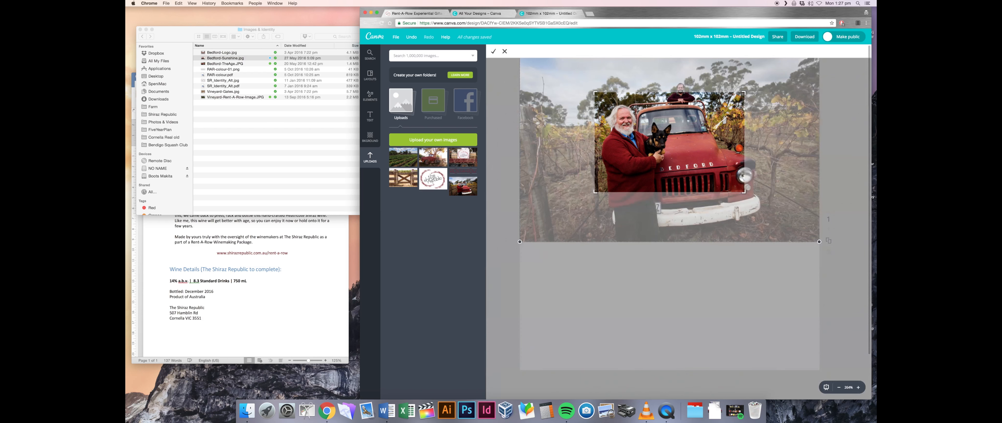
pyautogui.moveTo(593, 91); pyautogui.dragTo(519, 76)
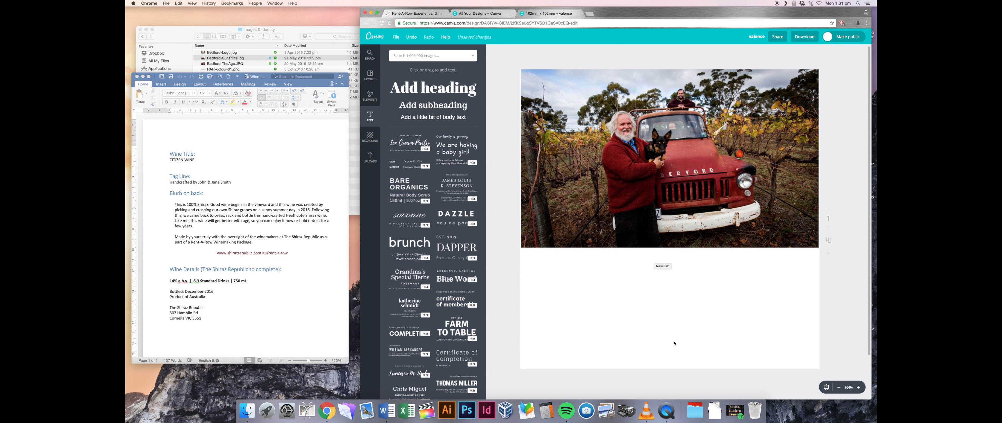
# - Snap the vineyard photo to the page's top-left corner and enlarge it slightly
pyautogui.moveTo(606, 211); pyautogui.dragTo(626, 172)
pyautogui.moveTo(816, 247); pyautogui.dragTo(818, 250)
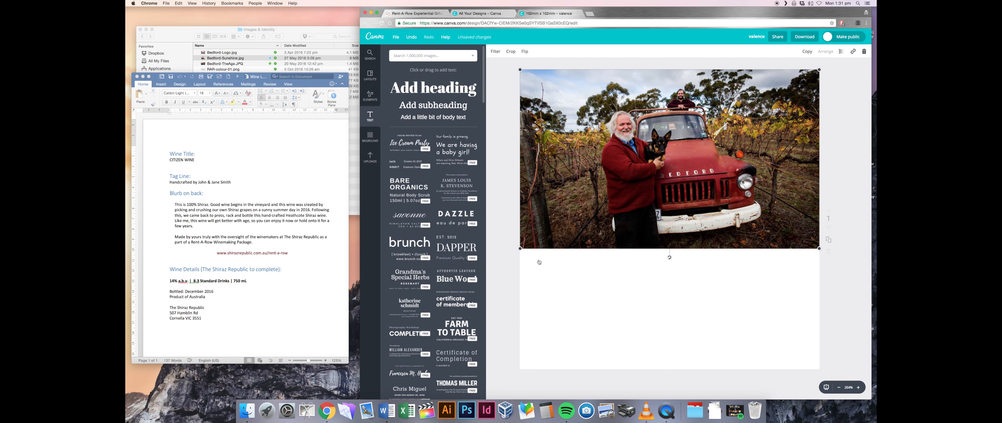
pyautogui.scroll(-5, 427, 282)
pyautogui.scroll(-8, 426, 282)
# - Add the three-line VALENCE title template below the photo
pyautogui.click(370, 95)
pyautogui.click(370, 116)
pyautogui.scroll(-3, 442, 236)
pyautogui.scroll(-15, 442, 235)
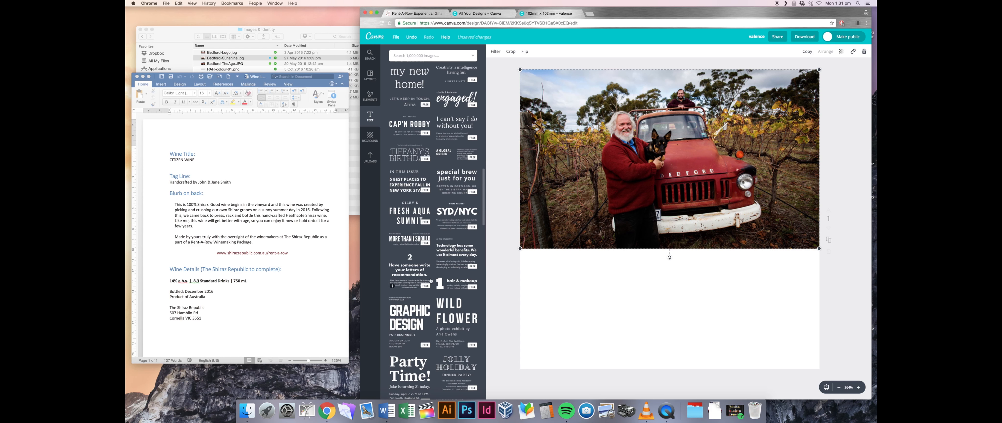
pyautogui.scroll(-6, 435, 209)
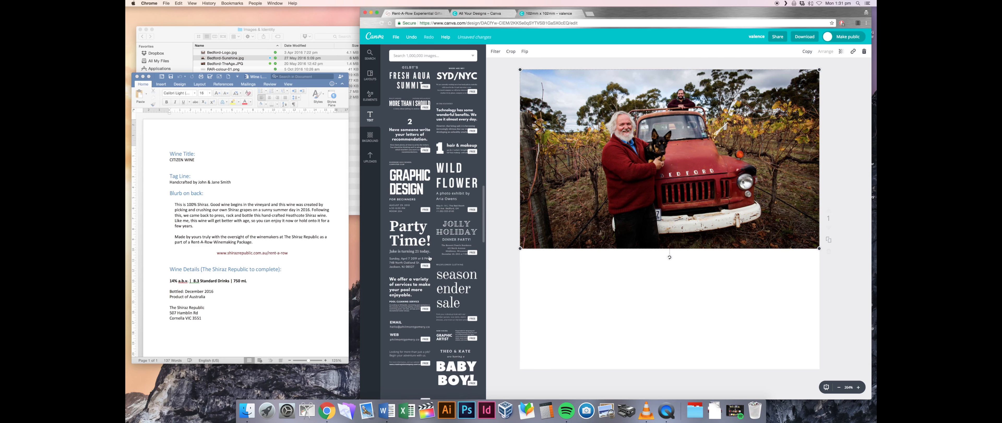
pyautogui.scroll(-4, 431, 258)
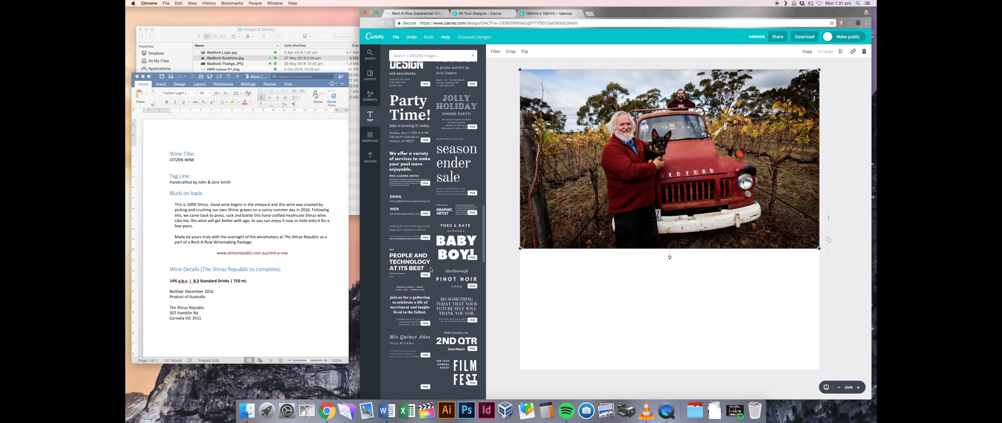
pyautogui.scroll(-6, 448, 281)
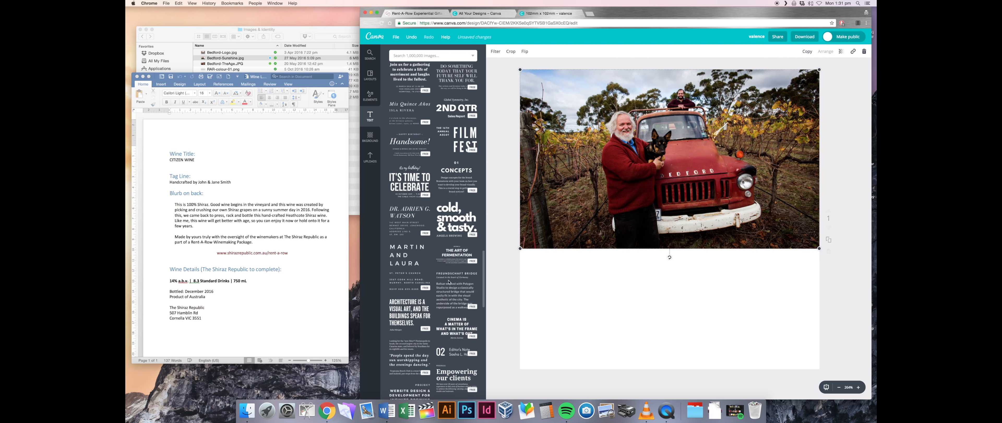
pyautogui.scroll(-8, 457, 306)
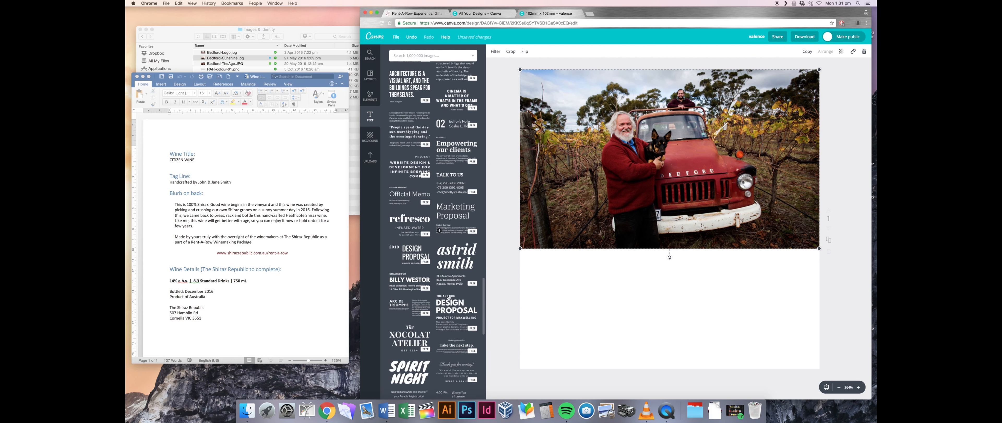
pyautogui.scroll(-1, 452, 291)
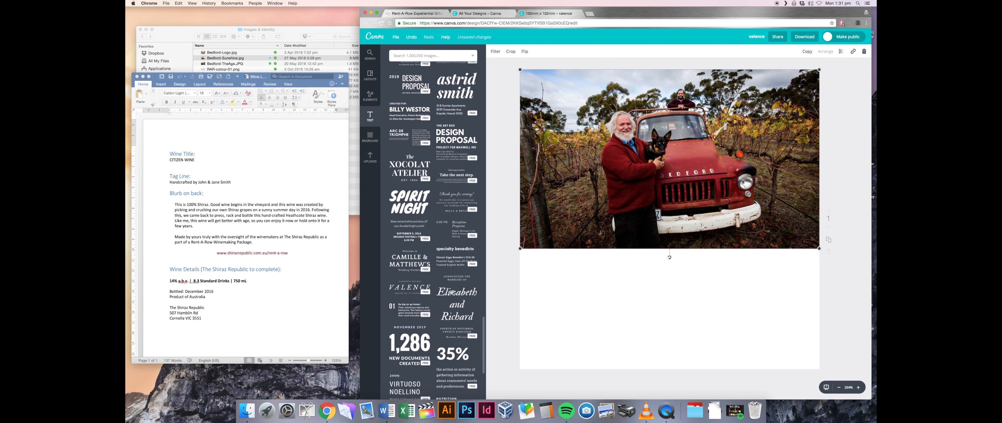
pyautogui.moveTo(420, 284); pyautogui.dragTo(655, 317)
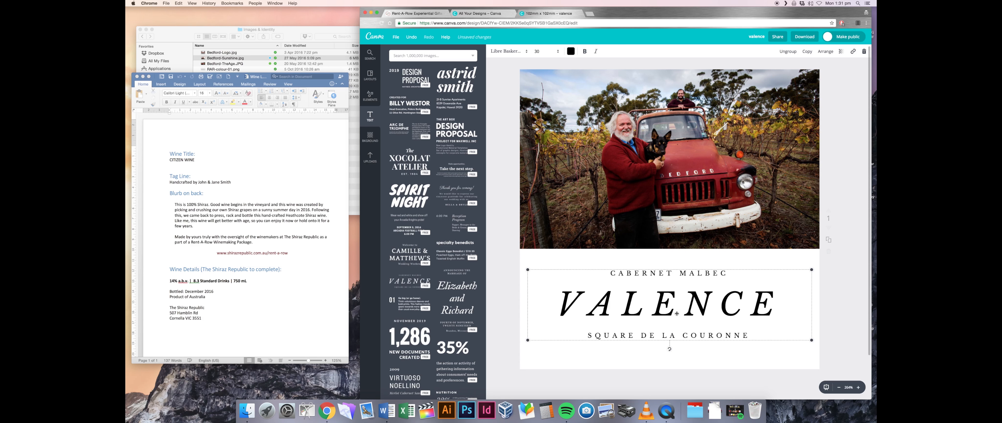
# - Replace the title word VALENCE with 'CITIZEN WINE'
pyautogui.doubleClick(682, 313)
pyautogui.moveTo(785, 305); pyautogui.dragTo(528, 303)
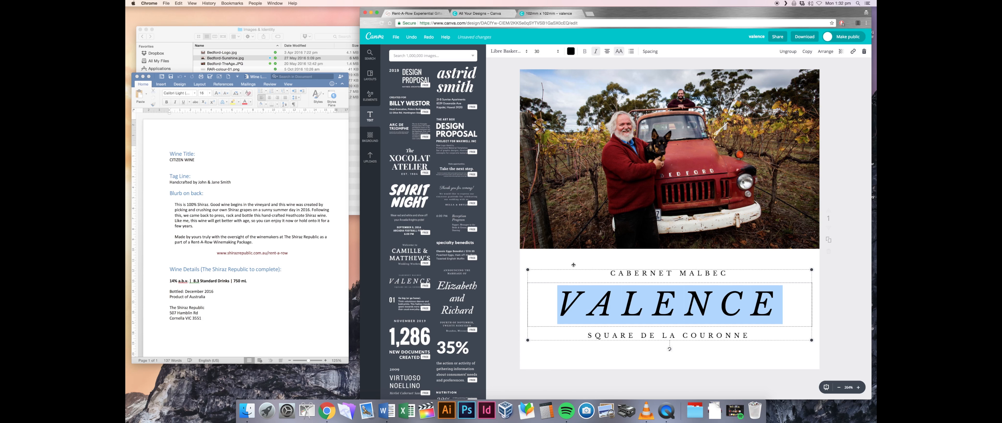
pyautogui.write('CITIZEN ')
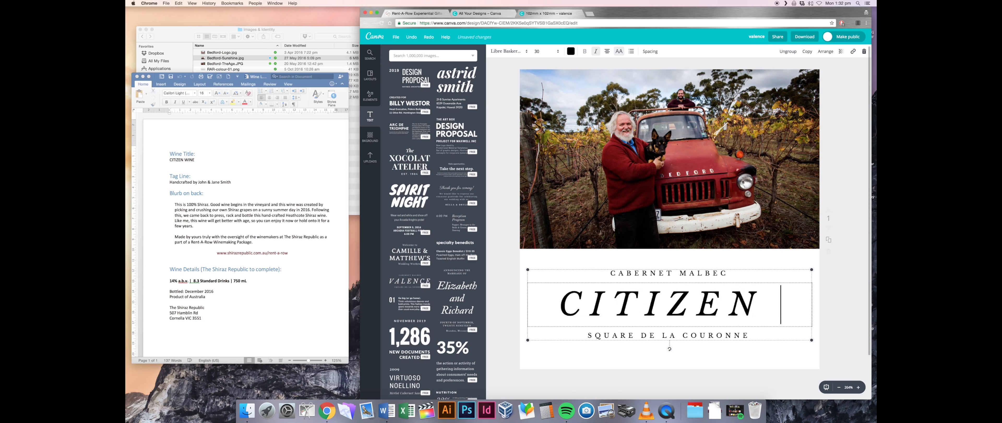
pyautogui.write('WINE')
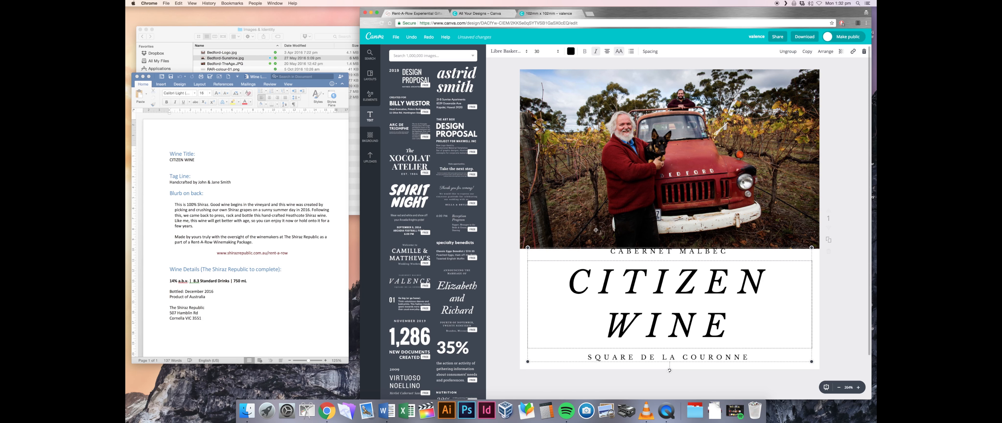
# - Set the CITIZEN WINE title to font size 24 so it fits on one line
pyautogui.press('super+a')
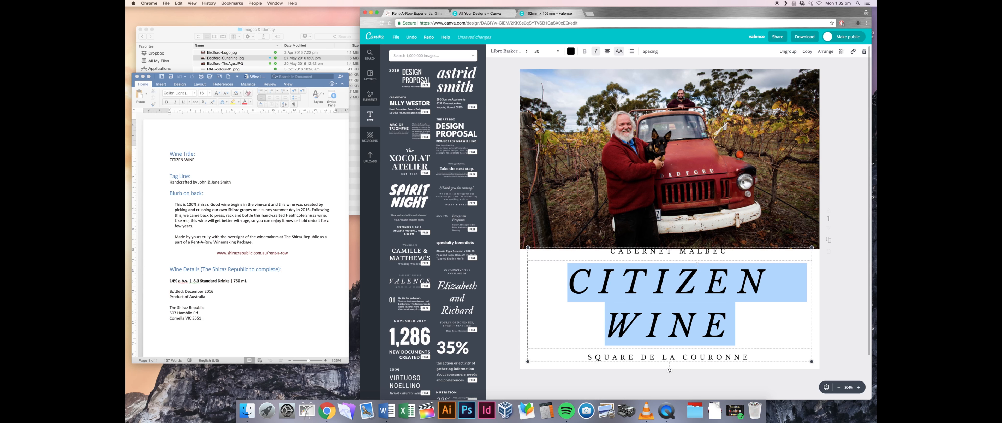
pyautogui.click(510, 52)
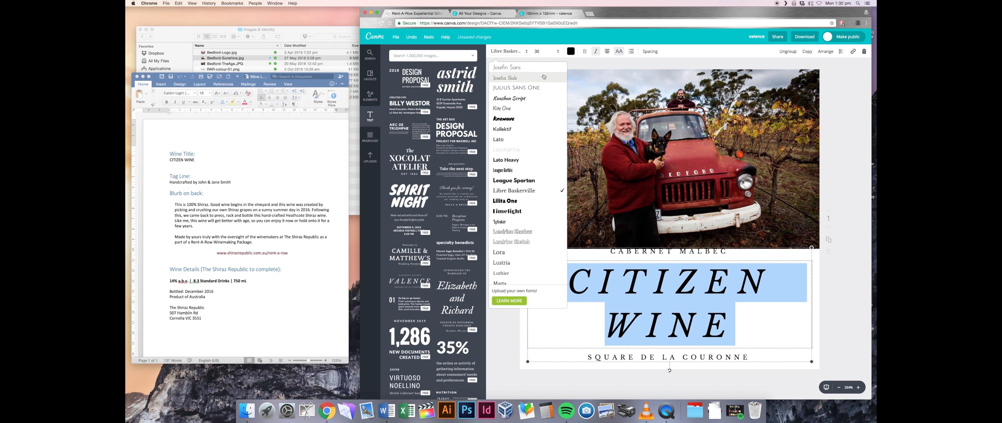
pyautogui.click(546, 51)
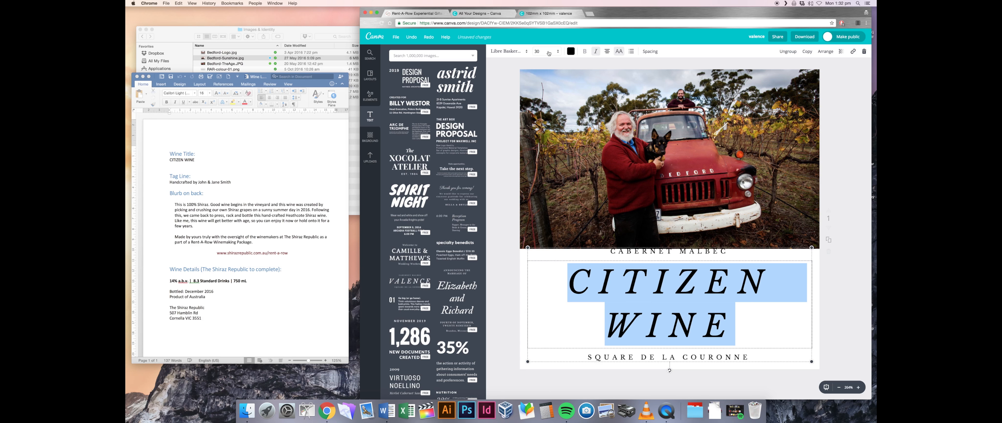
pyautogui.click(549, 53)
pyautogui.click(549, 137)
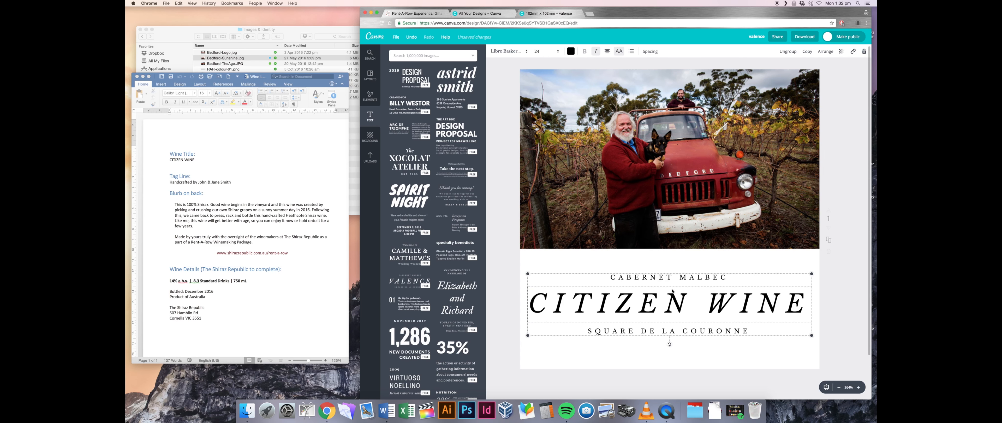
# - Change the CITIZEN WINE title font to Montserrat
pyautogui.click(694, 306)
pyautogui.press('super+a')
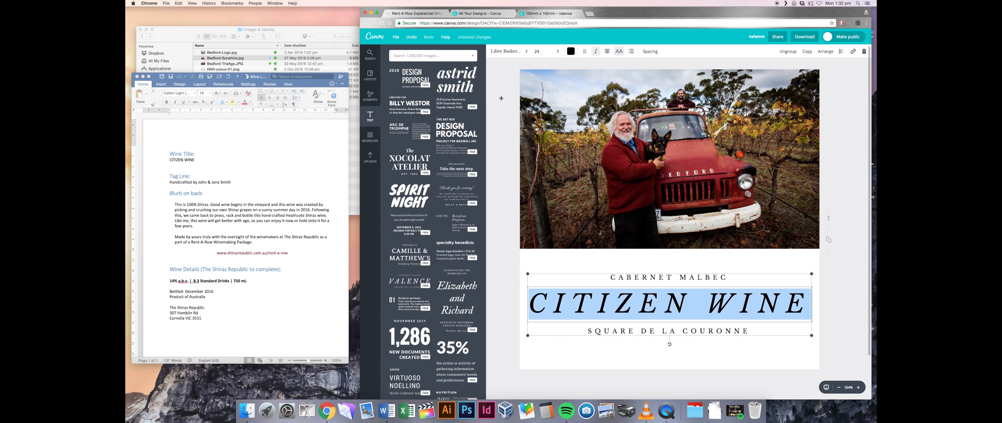
pyautogui.click(505, 55)
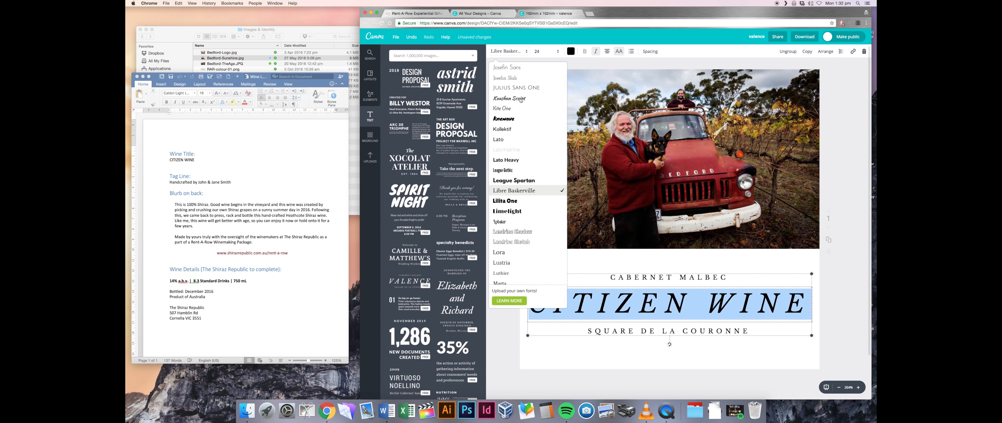
pyautogui.click(519, 161)
pyautogui.scroll(-3, 518, 160)
pyautogui.click(507, 160)
# - Retype the top line as '2017 HEATHCOTE SHIRAZ' and make it and CITIZEN WINE bold
pyautogui.click(668, 277)
pyautogui.press('super+a')
pyautogui.write('2017 HEATHCOTE SHIRAZ')
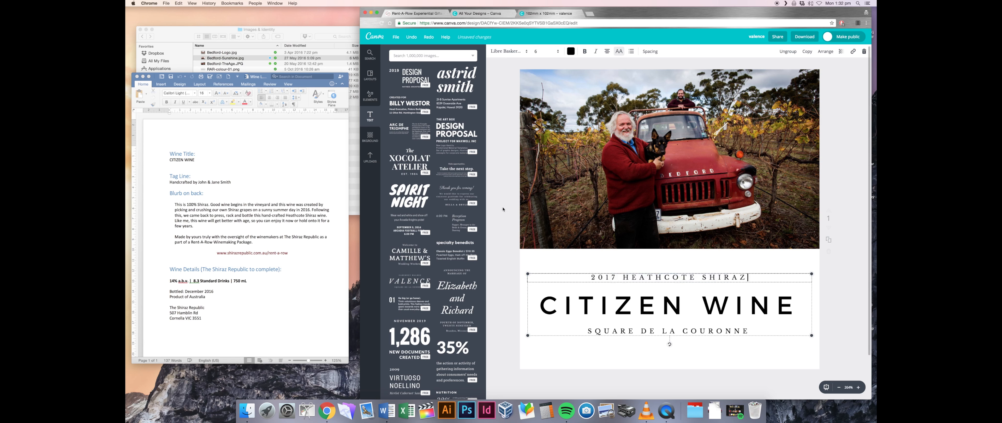
pyautogui.press('super+a')
pyautogui.click(585, 51)
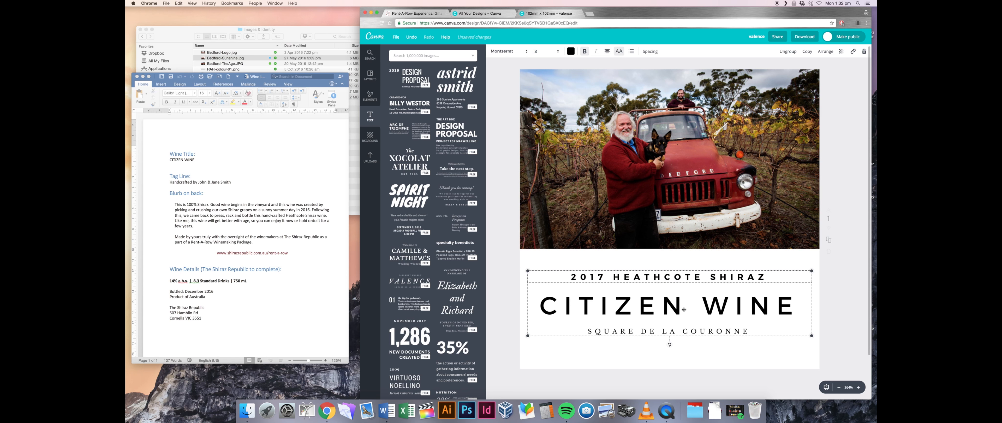
pyautogui.click(684, 309)
pyautogui.moveTo(540, 307); pyautogui.dragTo(798, 307)
pyautogui.click(585, 51)
# - Replace the bottom line with a Montserrat handcrafted-by tagline crediting the winemakers
pyautogui.click(753, 331)
pyautogui.moveTo(753, 331); pyautogui.dragTo(586, 331)
pyautogui.write('HANDCRAFTED BY JOHN & JANE SMITH')
pyautogui.moveTo(790, 331); pyautogui.dragTo(550, 332)
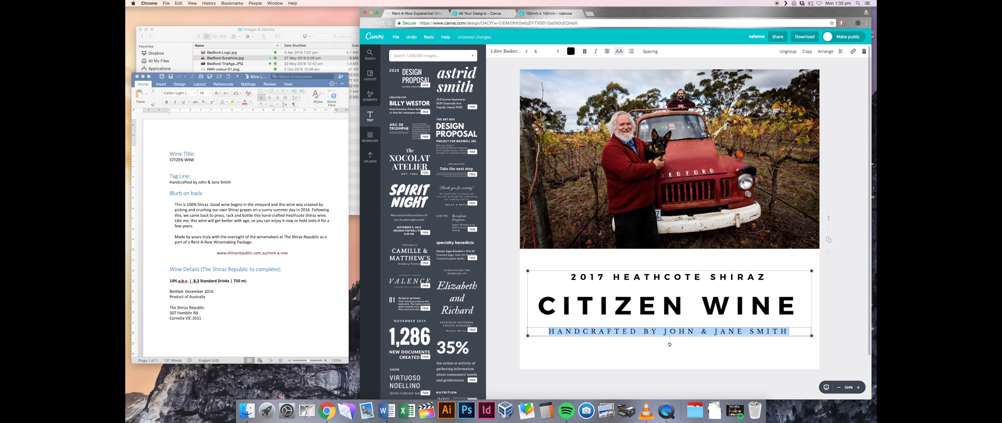
pyautogui.click(506, 51)
pyautogui.click(514, 177)
# - Enlarge CITIZEN WINE and tighten its letter spacing
pyautogui.click(668, 307)
pyautogui.press('super+a')
pyautogui.click(658, 51)
pyautogui.moveTo(663, 65); pyautogui.dragTo(646, 65)
pyautogui.click(547, 52)
pyautogui.click(539, 117)
pyautogui.click(783, 259)
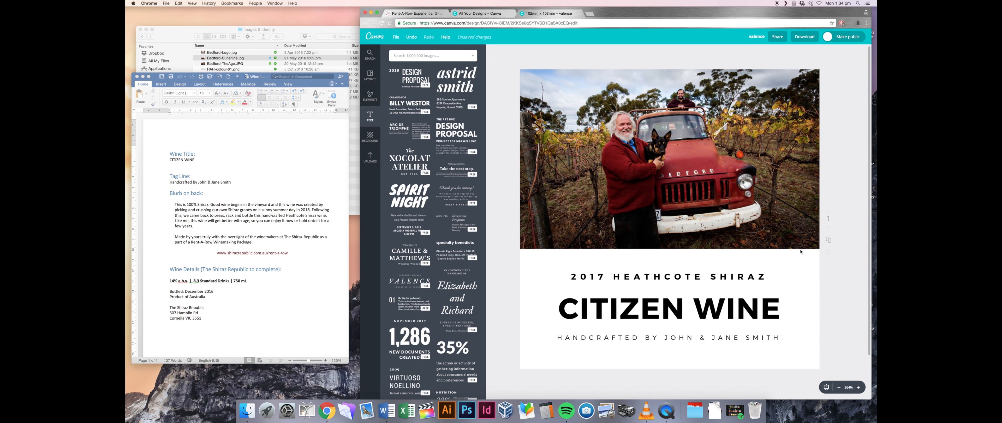
# - Centre the CITIZEN WINE title block horizontally and duplicate the front label as page 2
pyautogui.moveTo(733, 304); pyautogui.dragTo(731, 301)
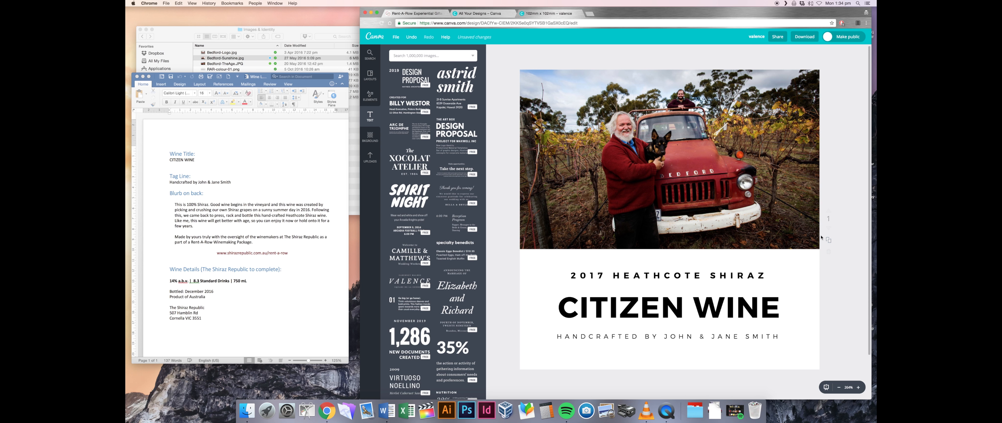
pyautogui.click(830, 240)
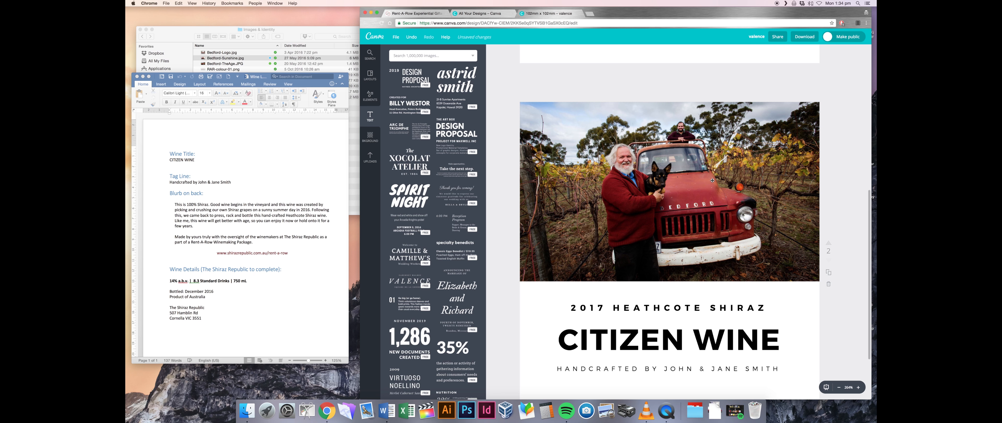
pyautogui.click(748, 226)
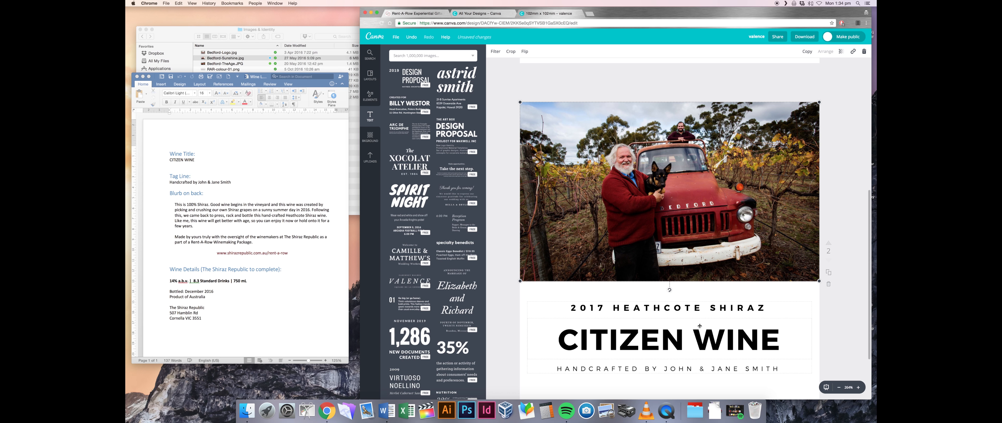
pyautogui.press('Delete')
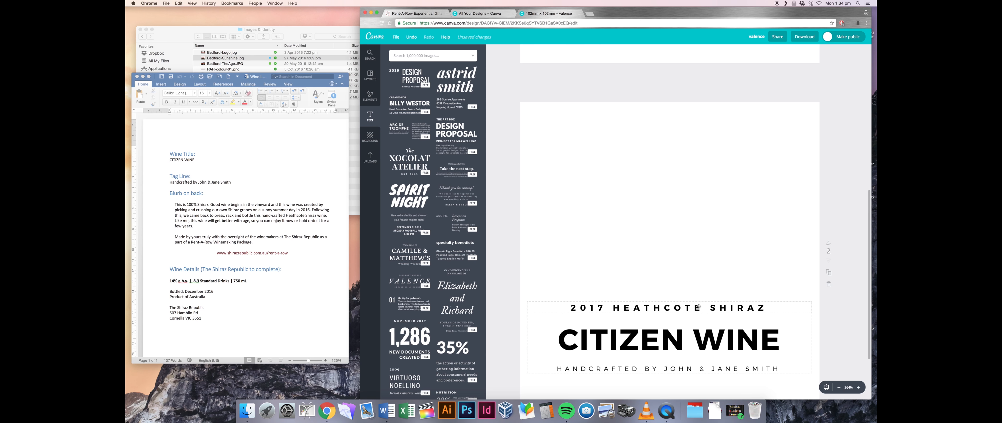
pyautogui.click(698, 307)
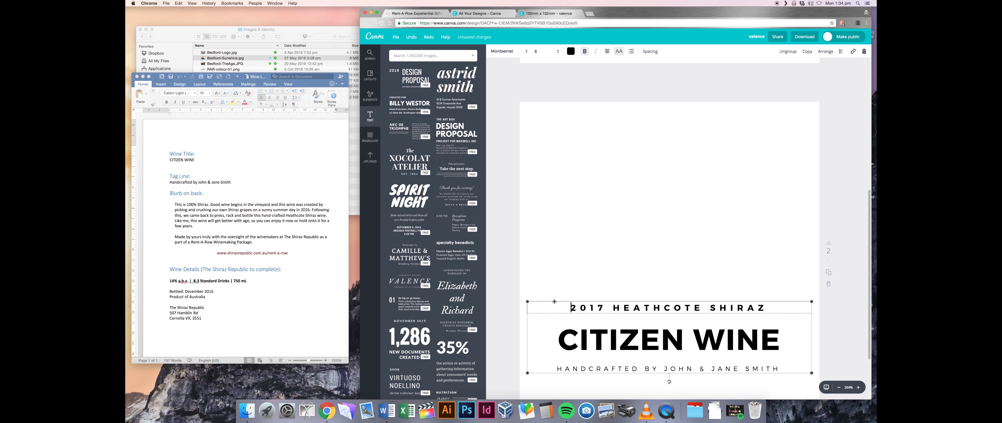
pyautogui.press('Delete')
pyautogui.scroll(1, 586, 231)
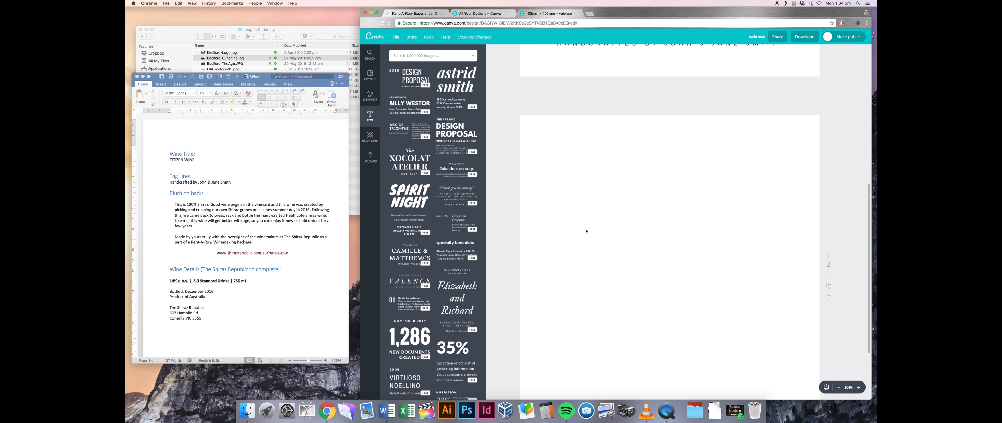
pyautogui.scroll(-2, 585, 231)
pyautogui.scroll(-10, 450, 140)
pyautogui.scroll(7, 450, 140)
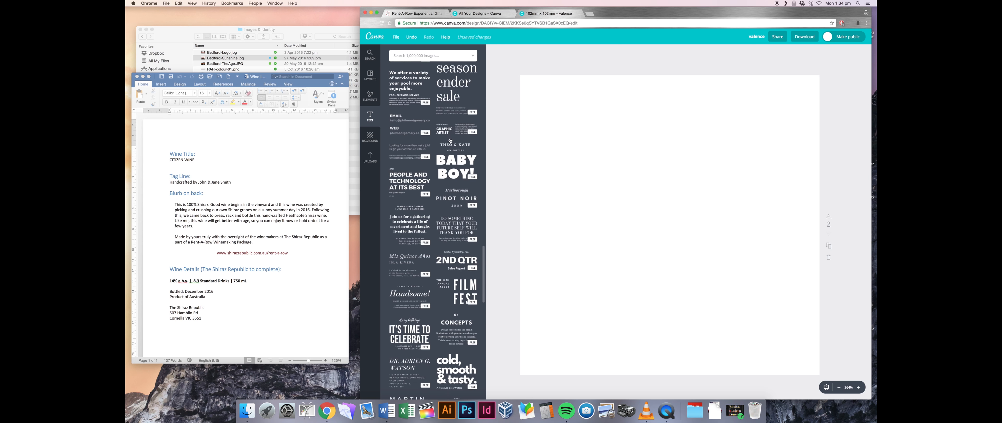
pyautogui.scroll(2, 423, 169)
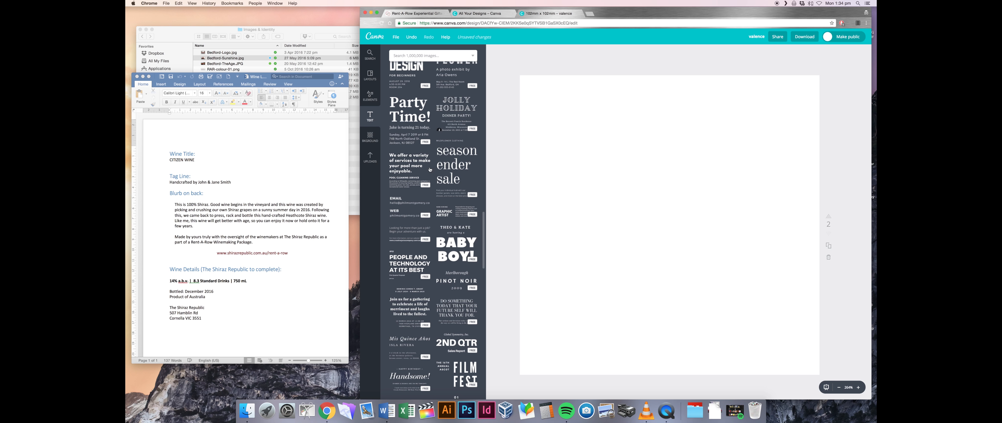
pyautogui.scroll(10, 437, 145)
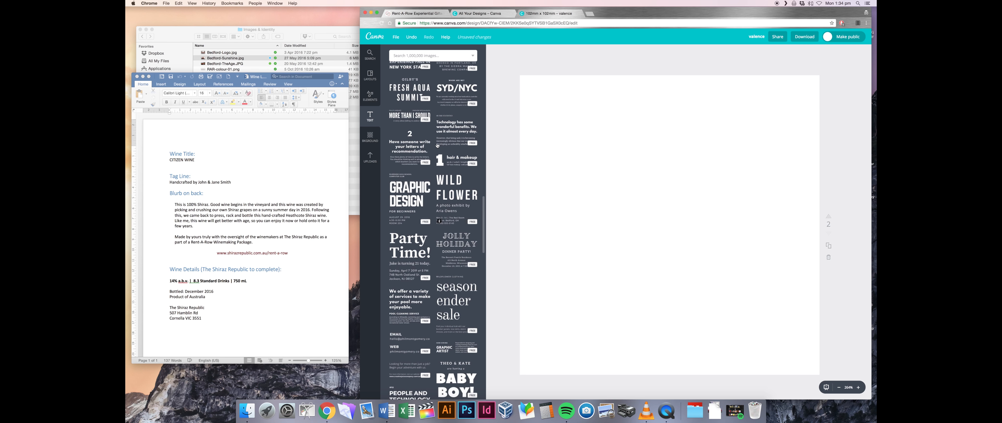
pyautogui.scroll(10, 437, 146)
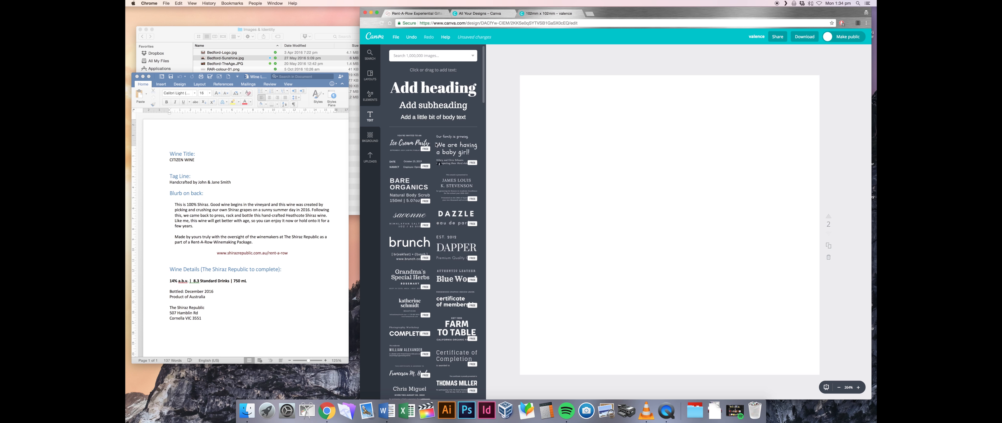
pyautogui.click(433, 88)
# - Add a 'Citizen Wine' heading in bold uppercase Montserrat 24, left-aligned and nudged down
pyautogui.write('Citizen')
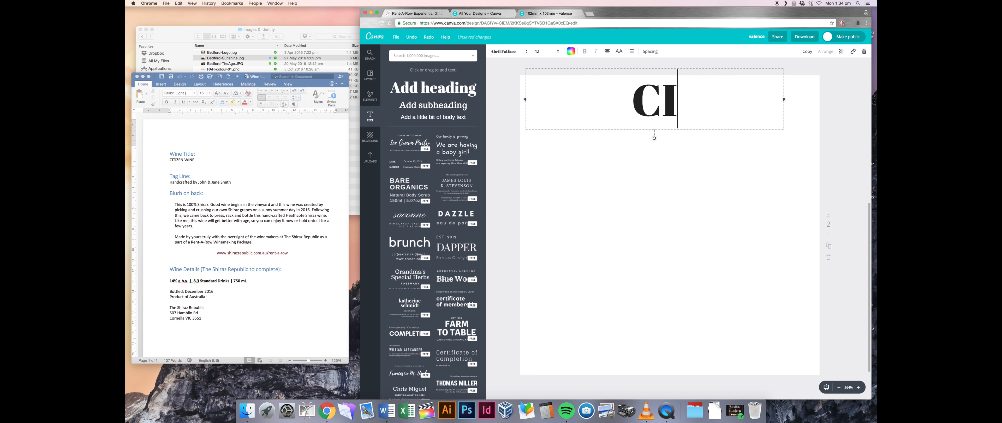
pyautogui.write(' Wine')
pyautogui.press('super+a')
pyautogui.click(508, 51)
pyautogui.click(619, 51)
pyautogui.click(547, 51)
pyautogui.click(541, 136)
pyautogui.click(584, 51)
pyautogui.click(607, 51)
pyautogui.moveTo(573, 106); pyautogui.dragTo(572, 118)
# - Add a '2017 Heathcote Shiraz' subheading in Montserrat about 18, left-aligned on one line
pyautogui.moveTo(433, 105); pyautogui.dragTo(626, 125)
pyautogui.click(508, 52)
pyautogui.click(507, 77)
pyautogui.click(508, 51)
pyautogui.write('2017 Heathcote Shiraz')
pyautogui.press('super+a')
pyautogui.click(547, 52)
pyautogui.click(541, 118)
pyautogui.moveTo(728, 136); pyautogui.dragTo(787, 137)
# - Position the subheading directly under the CITIZEN WINE heading
pyautogui.moveTo(551, 124); pyautogui.dragTo(548, 124)
pyautogui.click(548, 124)
pyautogui.click(607, 52)
pyautogui.moveTo(703, 124); pyautogui.dragTo(704, 126)
pyautogui.moveTo(603, 125); pyautogui.dragTo(606, 124)
pyautogui.click(586, 203)
# - Add a left-aligned body box with the Word blurb pasted in, set to Montserrat size 8
pyautogui.click(433, 117)
pyautogui.moveTo(669, 238); pyautogui.dragTo(621, 152)
pyautogui.click(608, 51)
pyautogui.moveTo(289, 253); pyautogui.dragTo(174, 205)
pyautogui.press('super+c')
pyautogui.click(622, 152)
pyautogui.press('super+v')
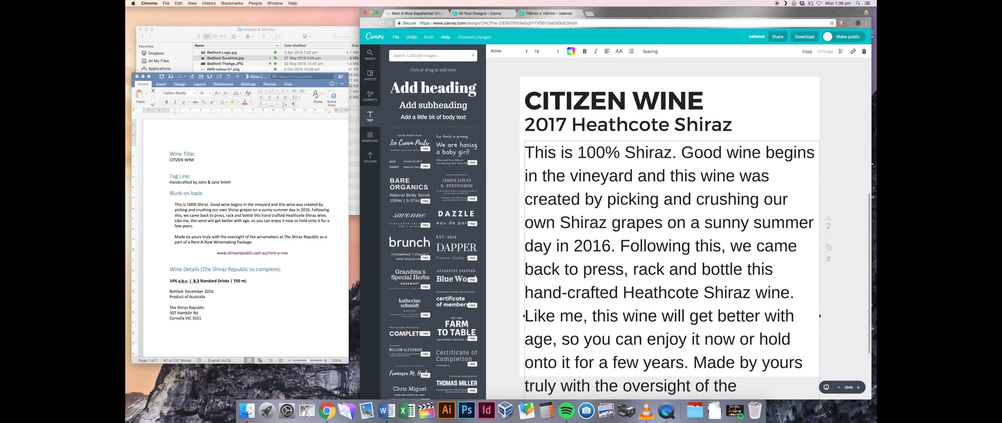
pyautogui.press('super+a')
pyautogui.click(547, 51)
pyautogui.click(540, 77)
pyautogui.click(508, 52)
pyautogui.click(508, 87)
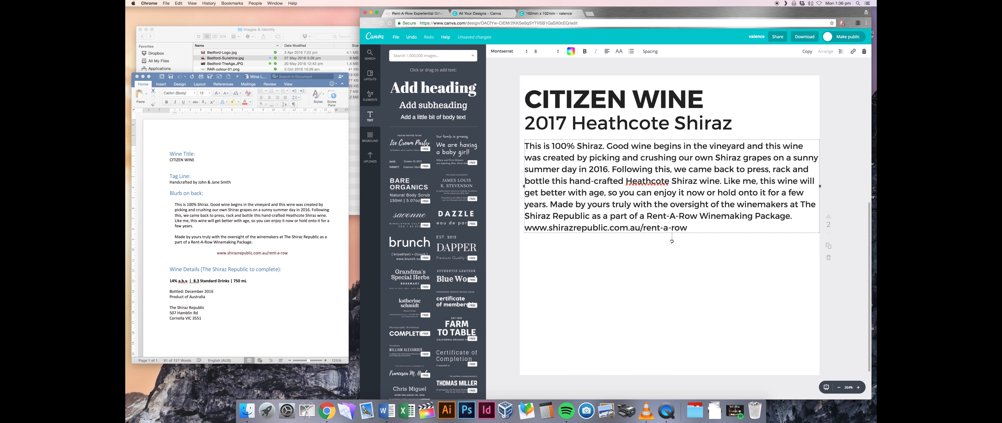
# - Break the blurb after 2016 and cut out the Made by paragraph and web address
pyautogui.click(613, 169)
pyautogui.press('Return')
pyautogui.click(766, 204)
pyautogui.press('Return')
pyautogui.press('Delete')
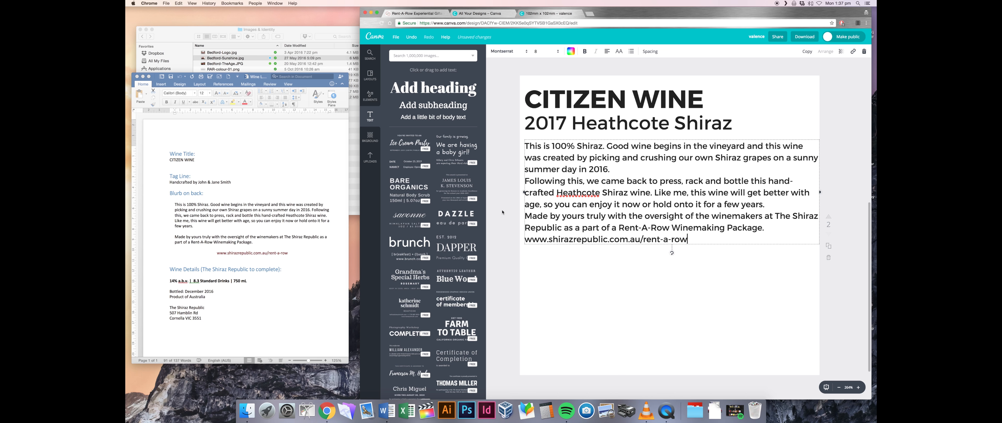
pyautogui.moveTo(688, 239); pyautogui.dragTo(525, 216)
pyautogui.press('super+x')
pyautogui.press('BackSpace')
pyautogui.click(709, 268)
pyautogui.click(708, 195)
pyautogui.click(708, 249)
pyautogui.click(257, 226)
# - Add a left-aligned box below with the Made by paragraph in Montserrat size 8
pyautogui.moveTo(422, 117); pyautogui.dragTo(588, 227)
pyautogui.click(587, 229)
pyautogui.click(607, 52)
pyautogui.click(610, 68)
pyautogui.moveTo(174, 236); pyautogui.dragTo(253, 242)
pyautogui.press('super+c')
pyautogui.click(623, 229)
pyautogui.press('super+v')
pyautogui.click(539, 53)
pyautogui.click(512, 53)
pyautogui.click(512, 86)
# - Narrow the blurb and Made by boxes to matching widths
pyautogui.click(677, 186)
pyautogui.moveTo(820, 175); pyautogui.dragTo(813, 175)
pyautogui.click(739, 232)
pyautogui.moveTo(820, 229); pyautogui.dragTo(813, 230)
pyautogui.click(619, 250)
pyautogui.moveTo(217, 253); pyautogui.dragTo(288, 253)
pyautogui.moveTo(428, 117); pyautogui.dragTo(666, 255)
pyautogui.click(666, 255)
pyautogui.write('www.shirazrepublic.com.au/rent-a-row')
pyautogui.press('super+a')
pyautogui.click(539, 51)
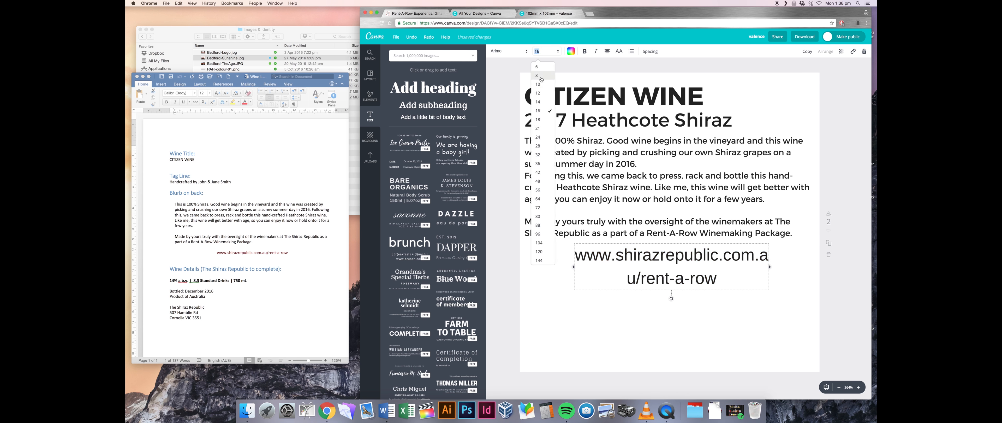
pyautogui.click(539, 79)
pyautogui.click(509, 51)
pyautogui.click(513, 86)
pyautogui.click(571, 52)
pyautogui.click(575, 79)
pyautogui.click(604, 146)
pyautogui.moveTo(661, 251)
pyautogui.mouseDown()
pyautogui.moveTo(646, 253)
pyautogui.moveTo(660, 254)
pyautogui.mouseUp()
# - Duplicate the Made by box below the web address and set it to Montserrat Light size 6
pyautogui.click(170, 291)
pyautogui.moveTo(170, 292); pyautogui.dragTo(202, 318)
pyautogui.click(593, 292)
pyautogui.click(658, 188)
pyautogui.click(661, 228)
pyautogui.click(807, 52)
pyautogui.moveTo(790, 257); pyautogui.dragTo(612, 297)
pyautogui.click(539, 52)
pyautogui.click(539, 69)
pyautogui.click(508, 52)
pyautogui.click(513, 96)
# - Replace the copy with 'Bottled: December 2016', 'Total Bottles: 36', 'Product of Australia', The Shiraz Republic and its address
pyautogui.click(560, 293)
pyautogui.press('super+a')
pyautogui.write('Bottled: December 2016')
pyautogui.press('Return')
pyautogui.write('Total Bottles: 36')
pyautogui.press('Return')
pyautogui.write('Product of Australia')
pyautogui.press('Return')
pyautogui.press('Return')
pyautogui.write('The Shiraz Republic')
pyautogui.press('Return')
pyautogui.write('507 Hamblin Rd')
pyautogui.press('Return')
pyautogui.write('Cornella VIC 3551')
# - Lower the details box on the page and paste into the web address text
pyautogui.click(617, 298)
pyautogui.moveTo(576, 302); pyautogui.dragTo(576, 332)
pyautogui.click(650, 255)
pyautogui.press('super+v')
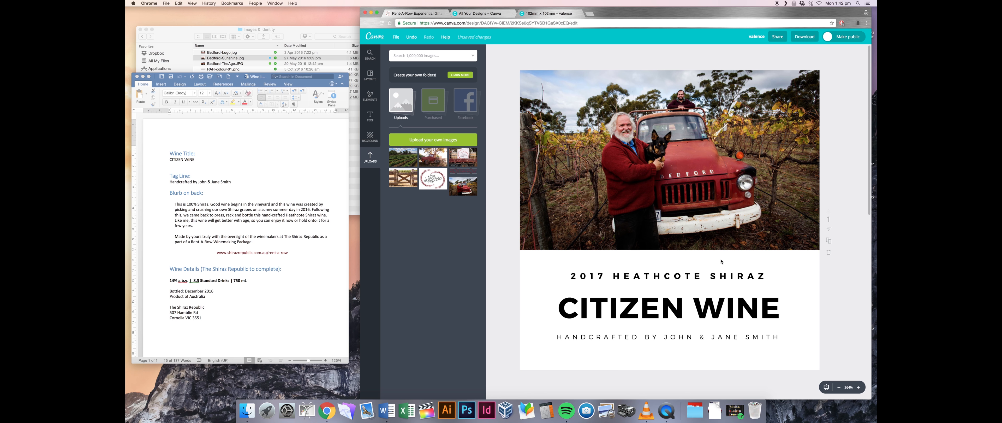
# - Review both label pages and save all changes to the design
pyautogui.scroll(-1, 721, 261)
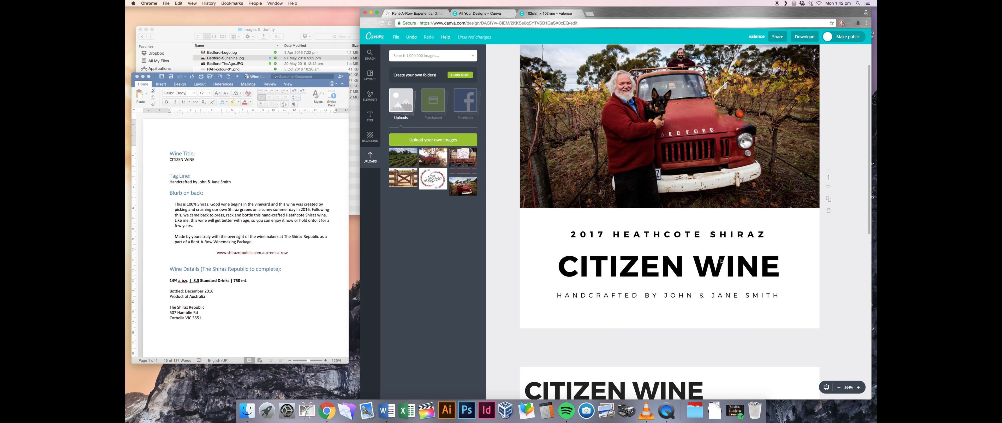
pyautogui.scroll(-10, 719, 250)
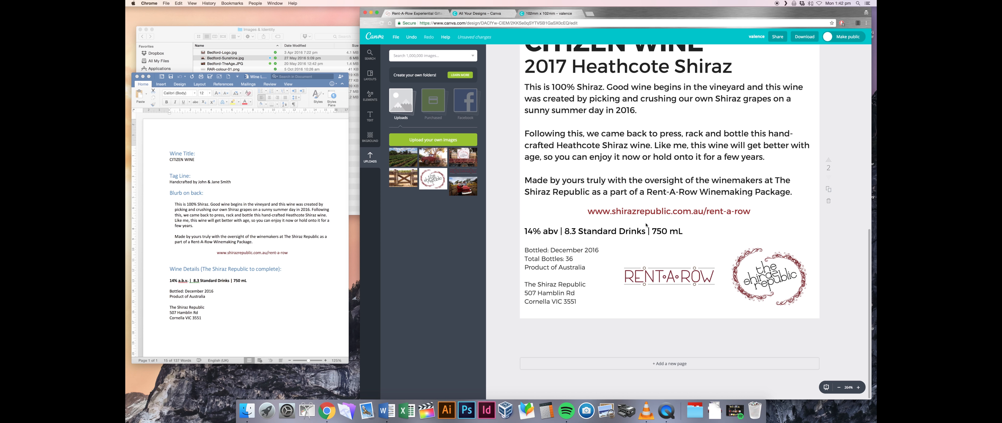
pyautogui.scroll(10, 655, 202)
pyautogui.click(395, 37)
pyautogui.click(405, 86)
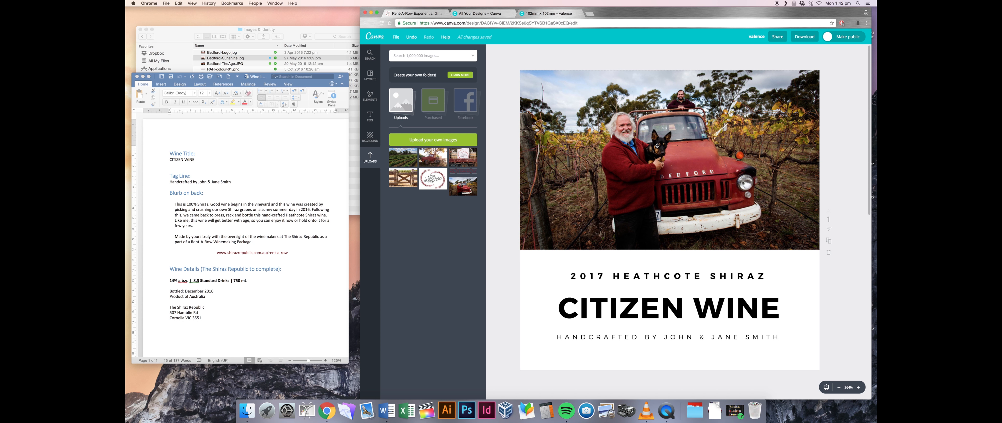
pyautogui.click(804, 37)
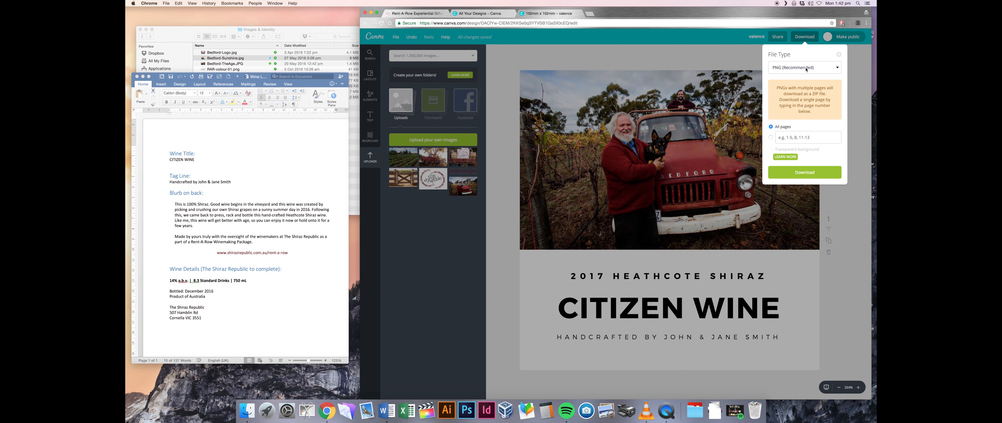
# - Download both pages as a PDF - Print file and check it in Downloads
pyautogui.click(806, 69)
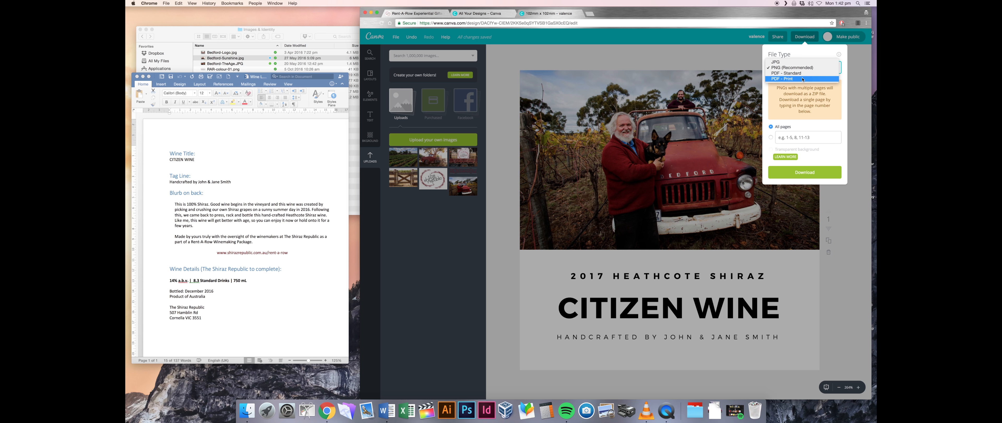
pyautogui.click(804, 79)
pyautogui.click(803, 70)
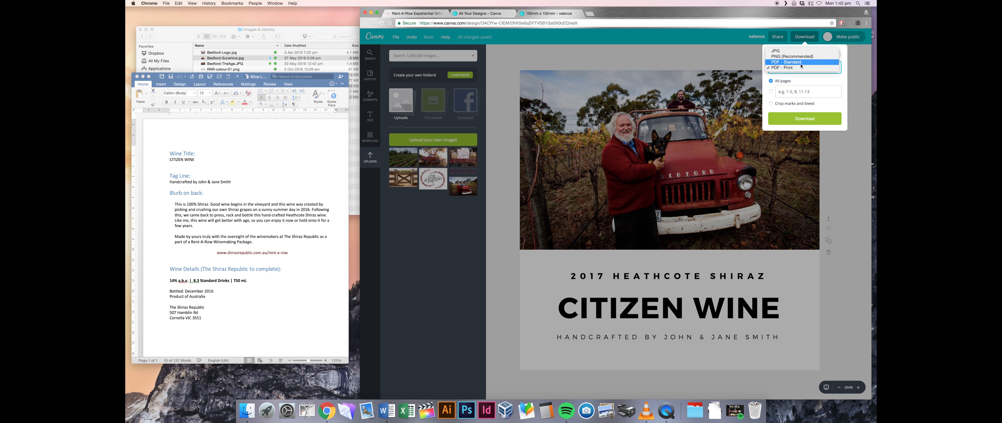
pyautogui.click(792, 69)
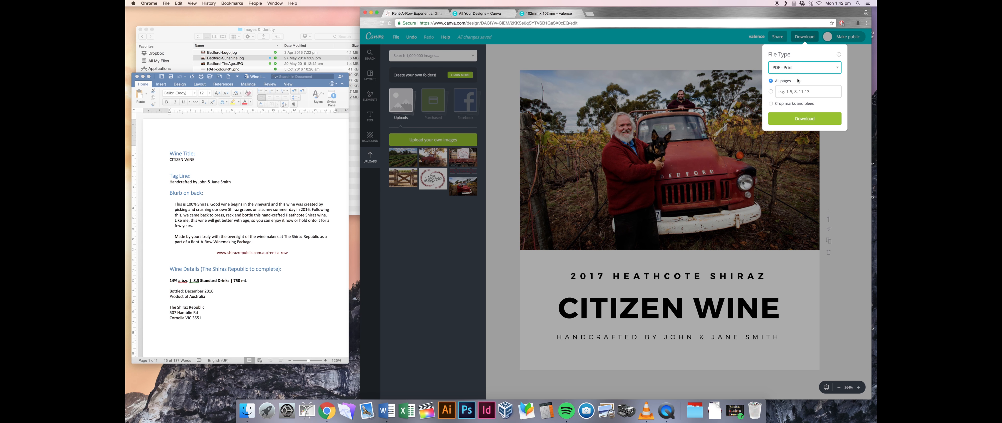
pyautogui.click(795, 71)
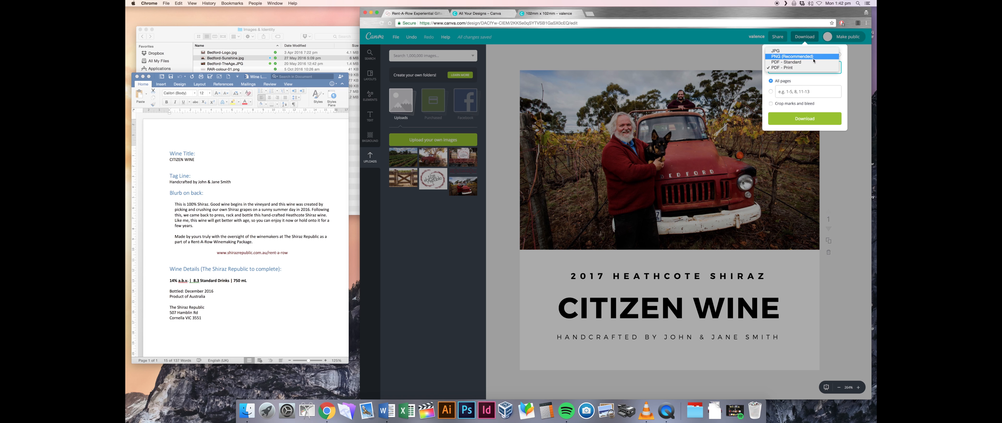
pyautogui.click(791, 69)
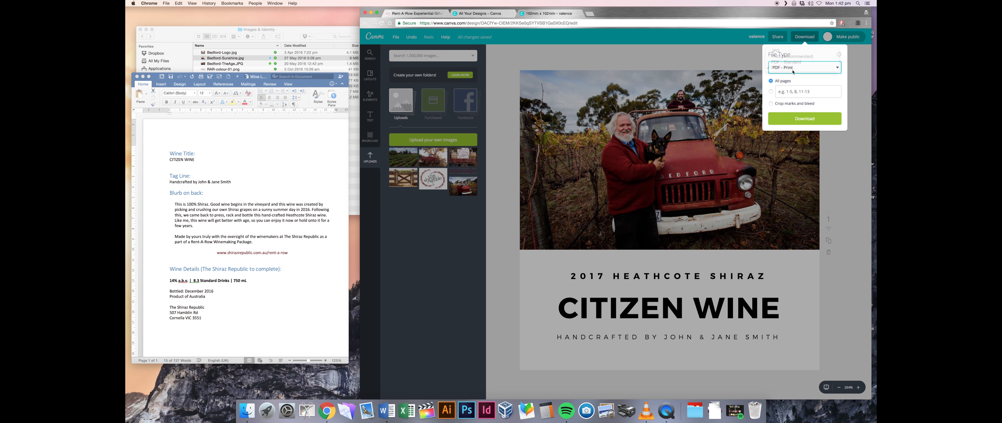
pyautogui.click(805, 118)
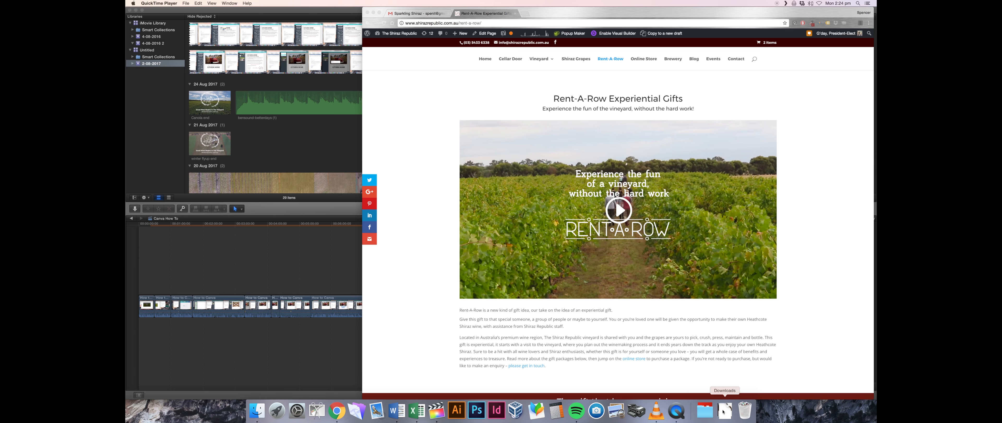
pyautogui.click(724, 409)
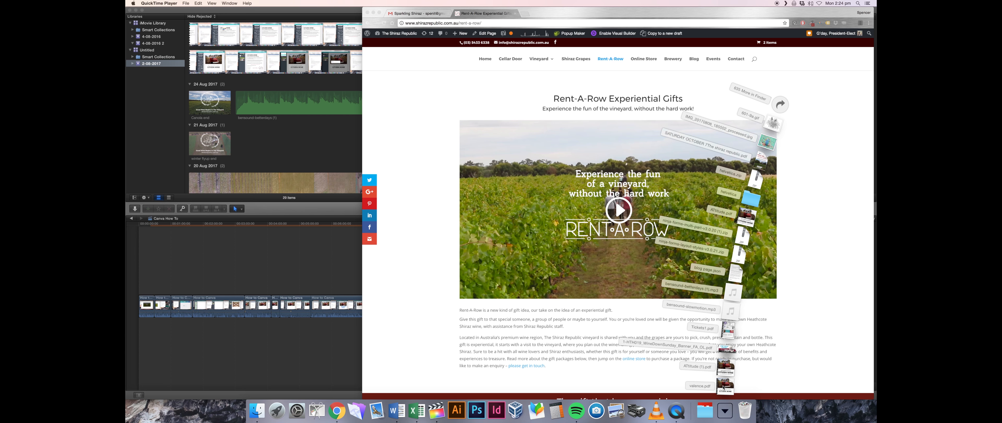
# - Open valence.pdf in Preview and widen the window to view both label pages
pyautogui.click(725, 385)
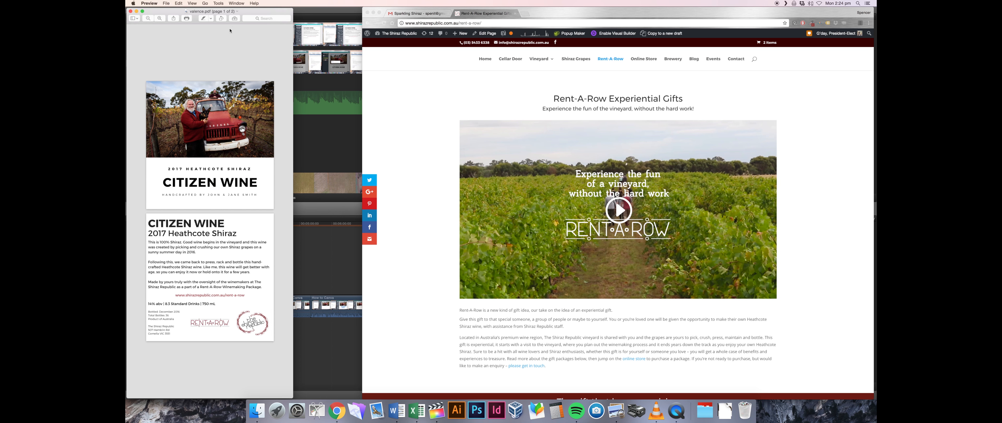
pyautogui.moveTo(293, 73); pyautogui.dragTo(723, 75)
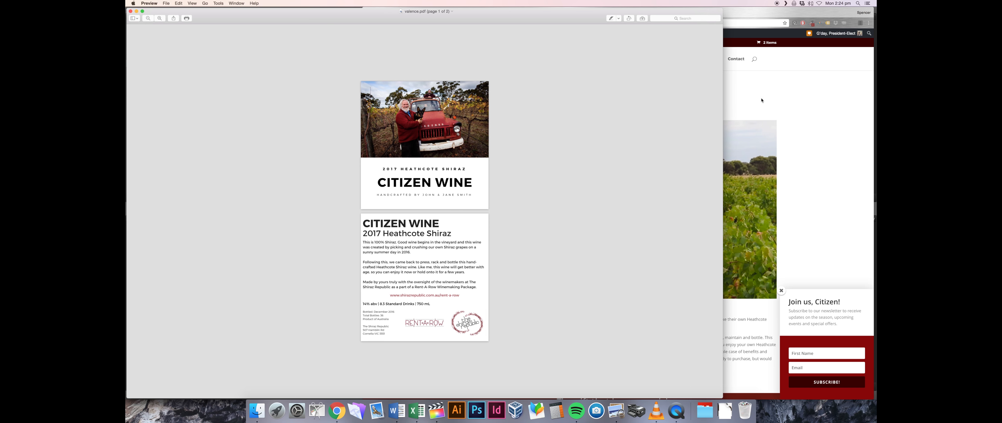